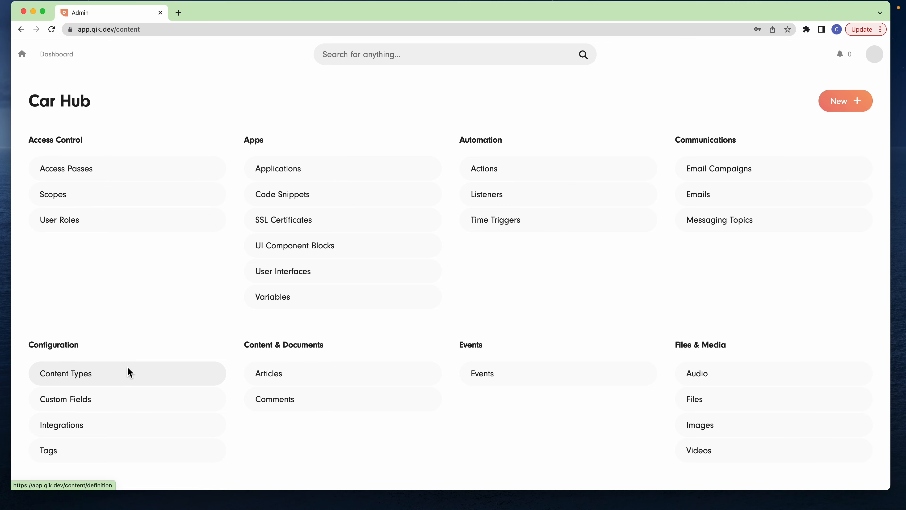
- Create and save a new content type titled Car that extends the Article type
click(738, 93)
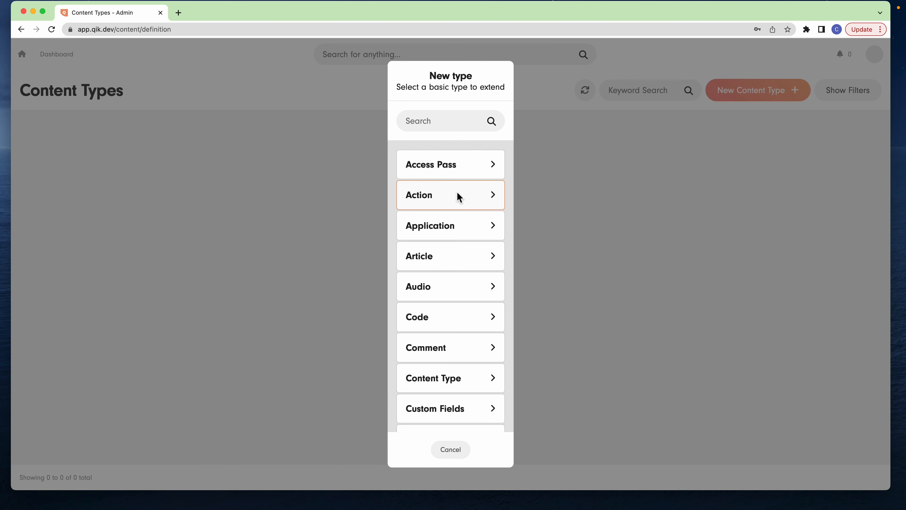
click(447, 259)
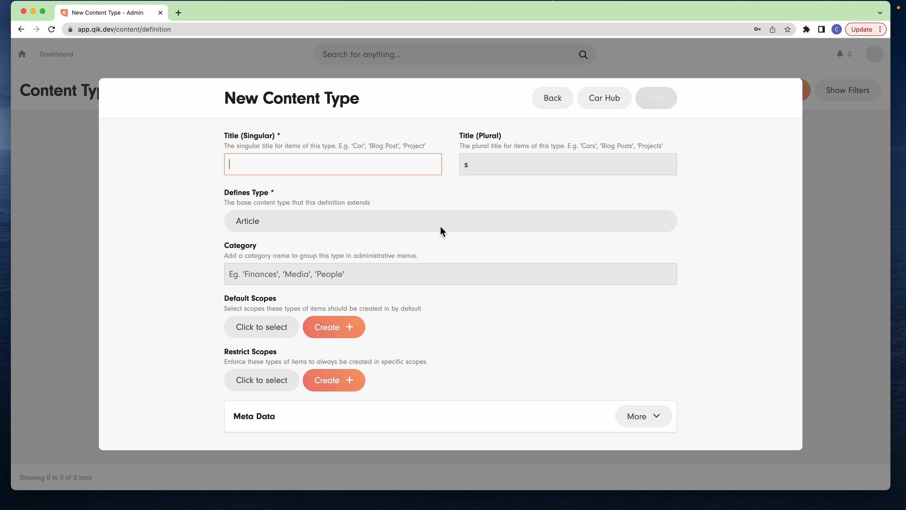
text(Car)
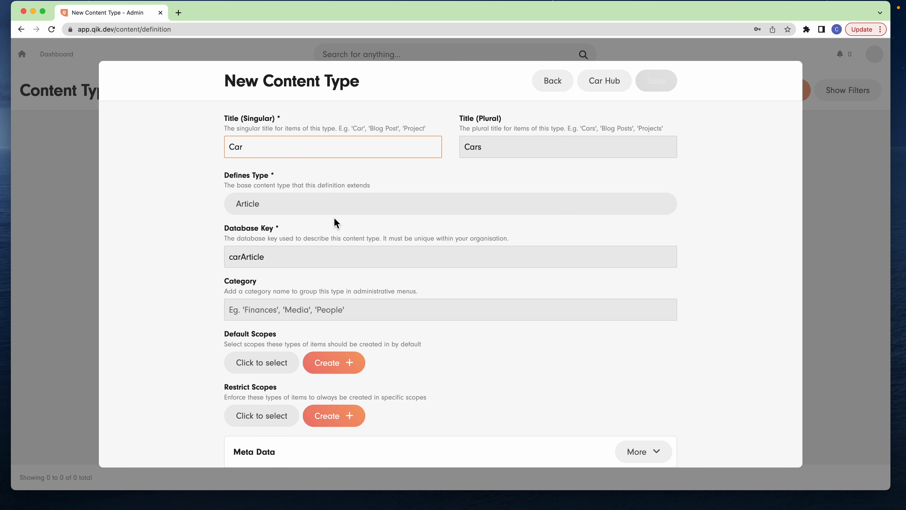
click(660, 91)
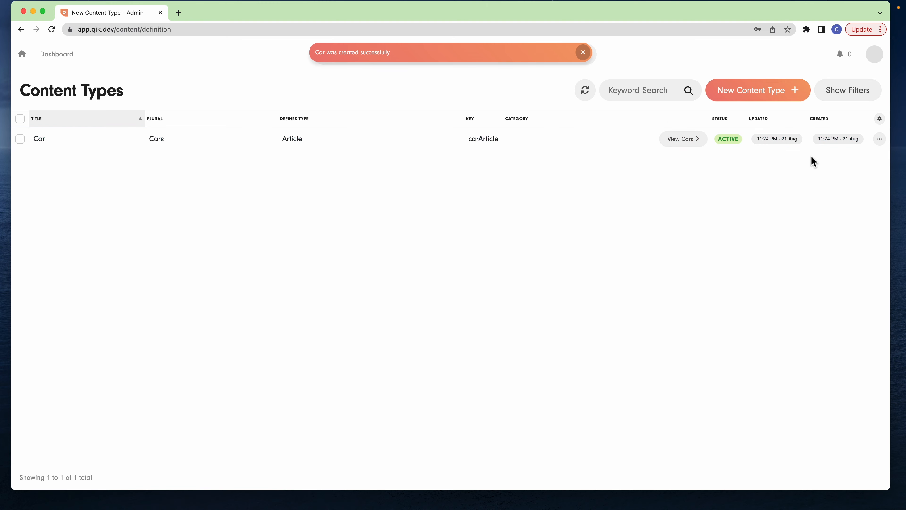
- Open the Car content type's configuration and go to its field editor
click(880, 139)
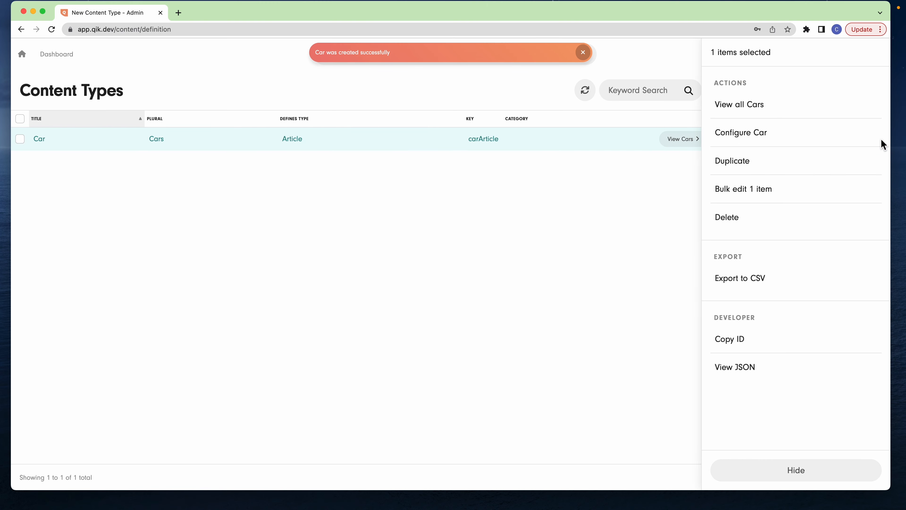
click(747, 135)
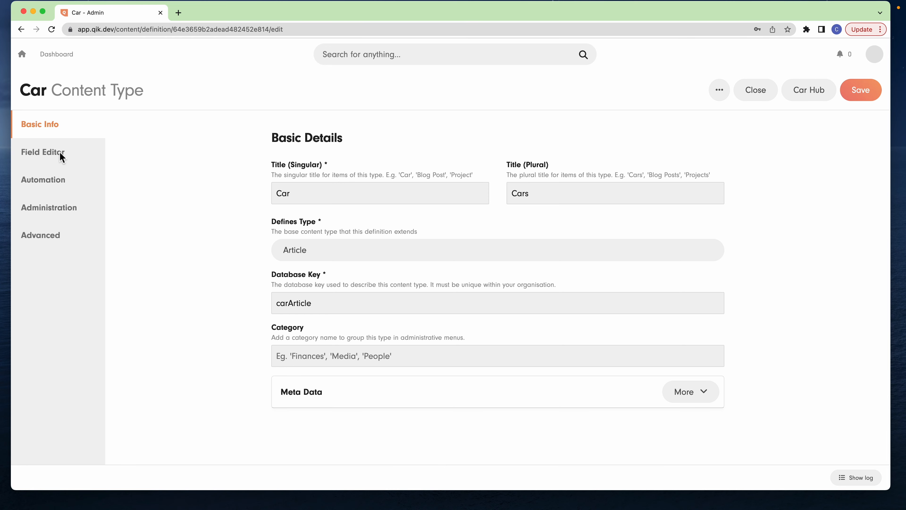
click(60, 152)
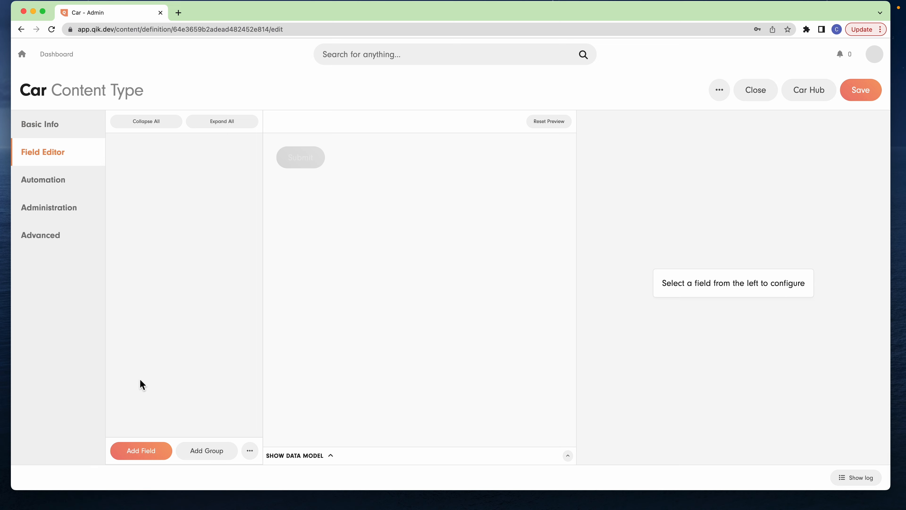
- Add a field titled Make and set its input type to Select Dropdown
click(135, 451)
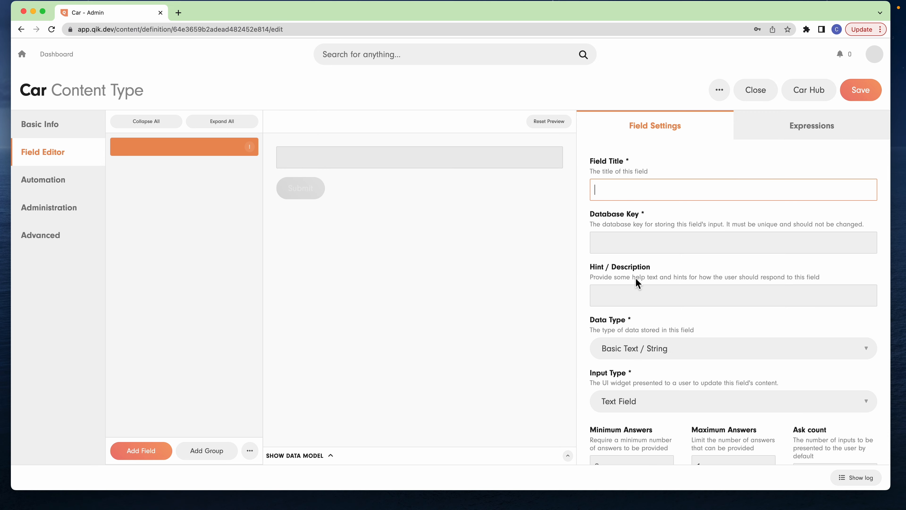
text(Model)
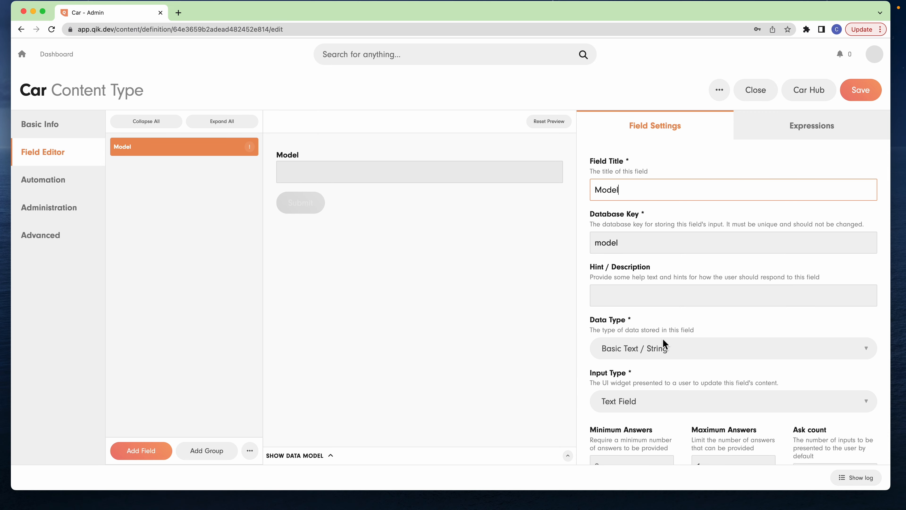
key(super+a)
text(MAke)
key(BackSpace)
key(BackSpace)
key(BackSpace)
text(ake)
scroll(698, 318, down, 5)
click(658, 323)
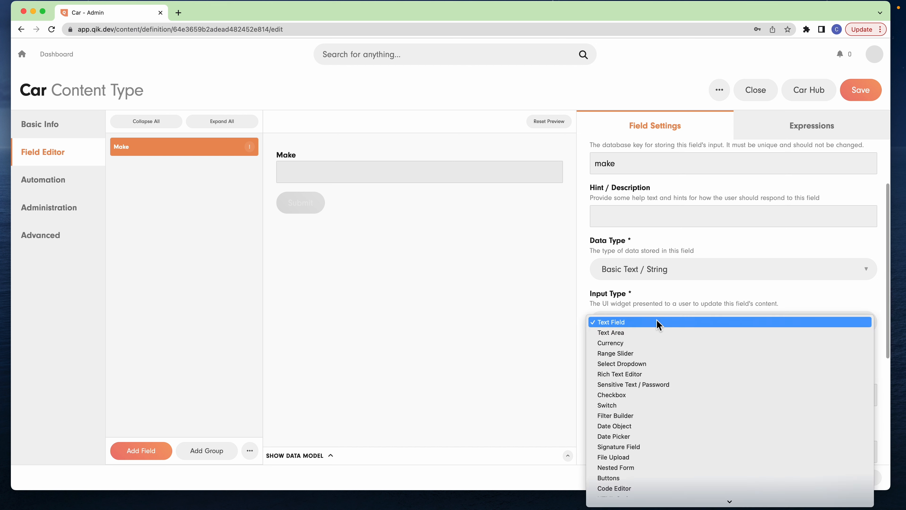
click(645, 363)
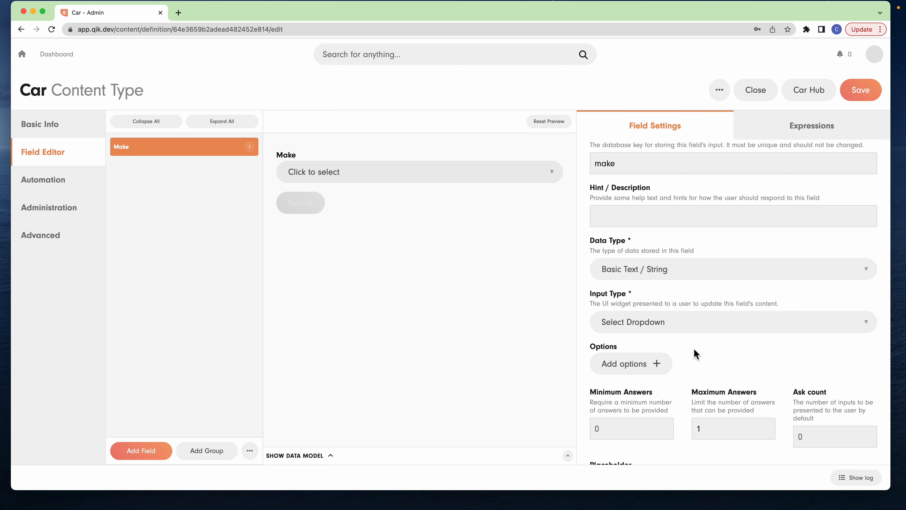
- Give the Make field the options Ford, Mitsubishi, Nissan and Toyota
scroll(696, 354, down, 3)
click(647, 298)
text(Fo)
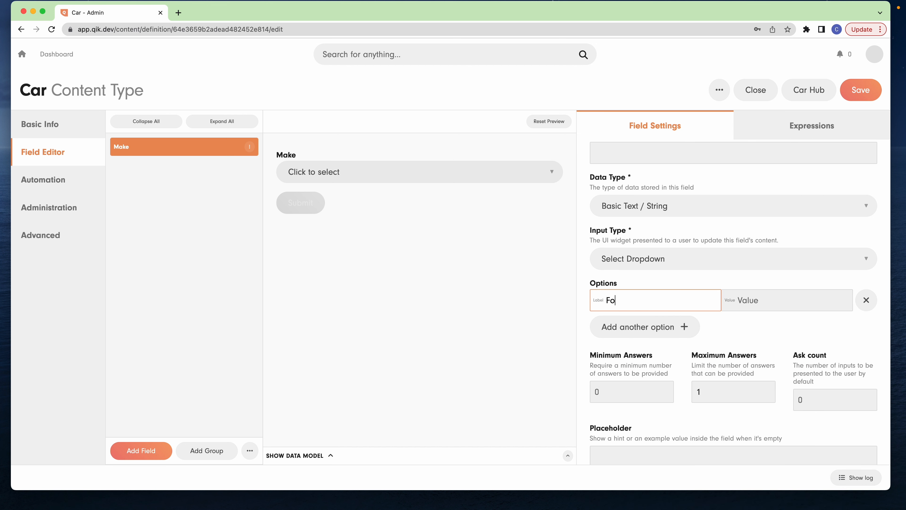
text(rd)
key(Return)
text(Mitsubis)
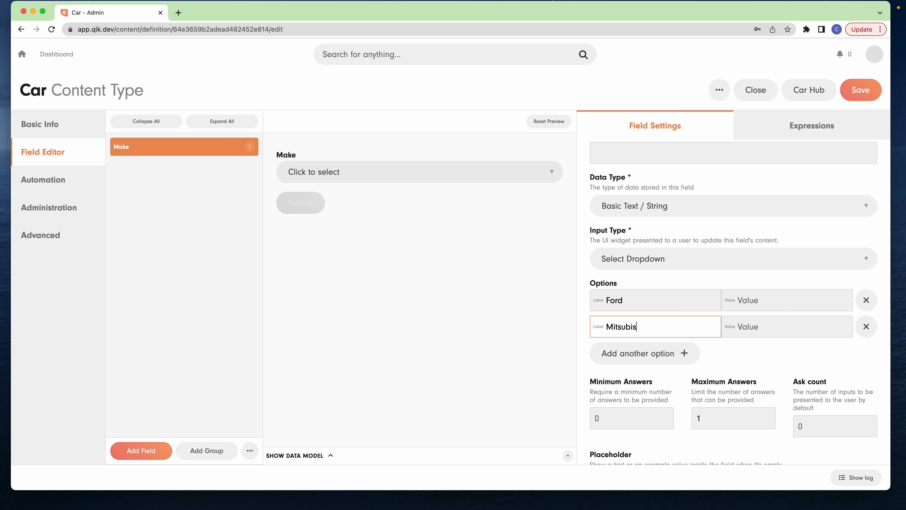
text(hi)
key(Return)
text(Nissan)
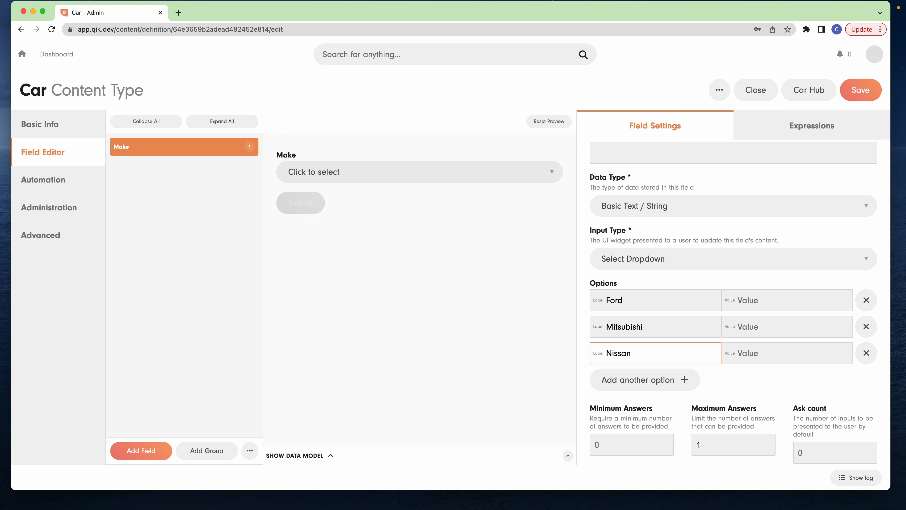
key(Return)
text(Toyota)
- Add Mazda as the fifth option of the Make field
key(Return)
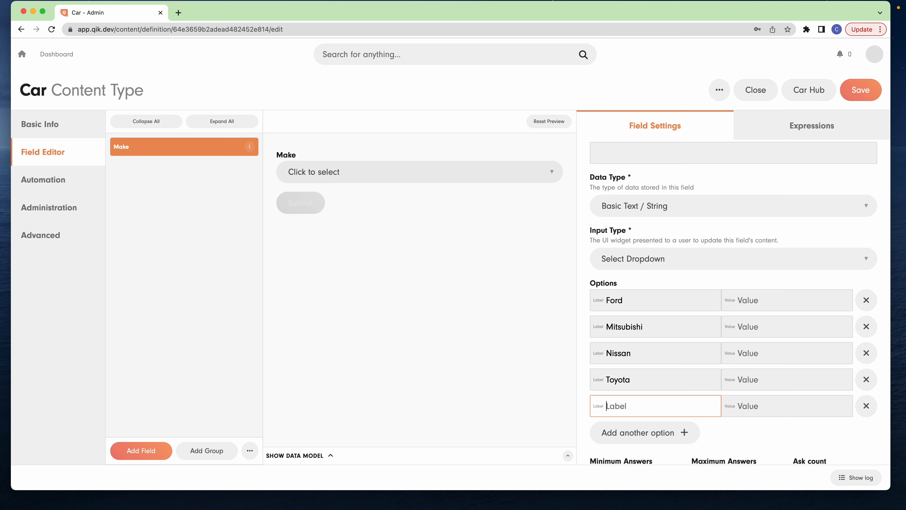
scroll(668, 266, down, 3)
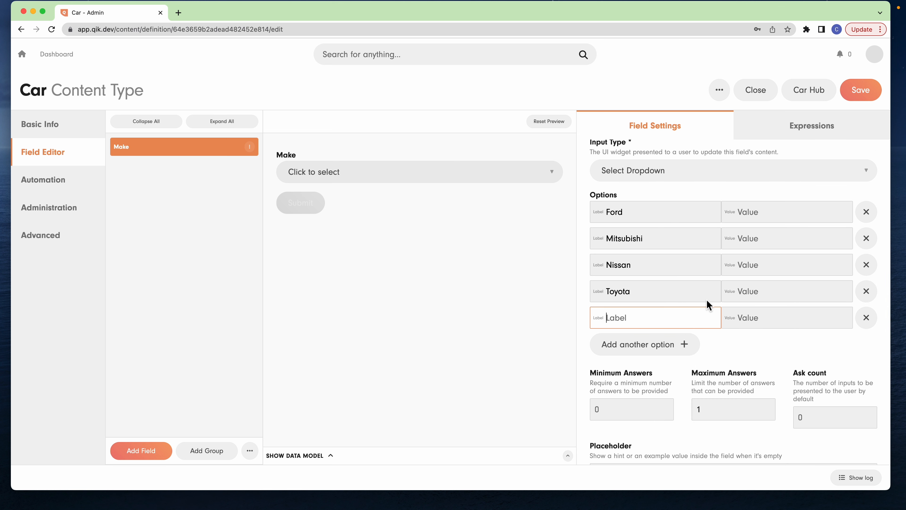
text(MAzd)
key(BackSpace)
key(BackSpace)
key(BackSpace)
key(BackSpace)
text(da)
- Make the Make field mandatory by setting its minimum answers to 1
scroll(727, 326, down, 3)
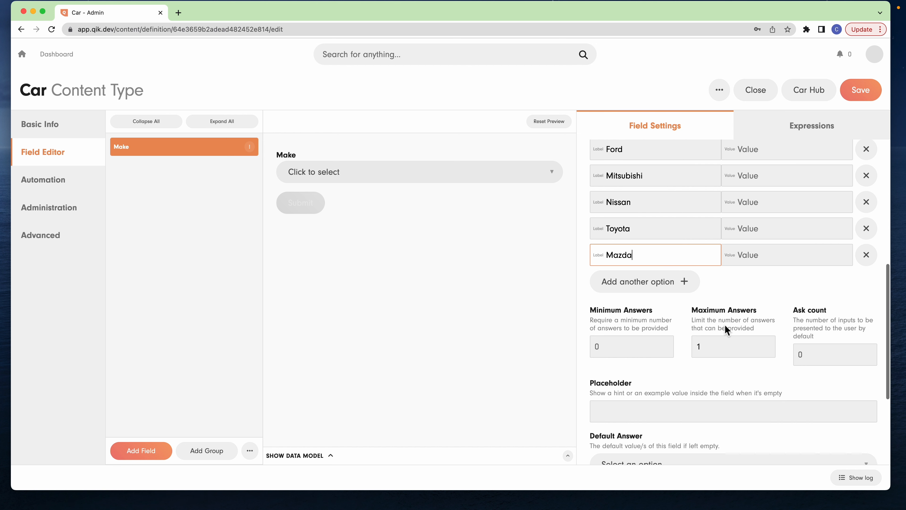
double_click(620, 346)
text(1)
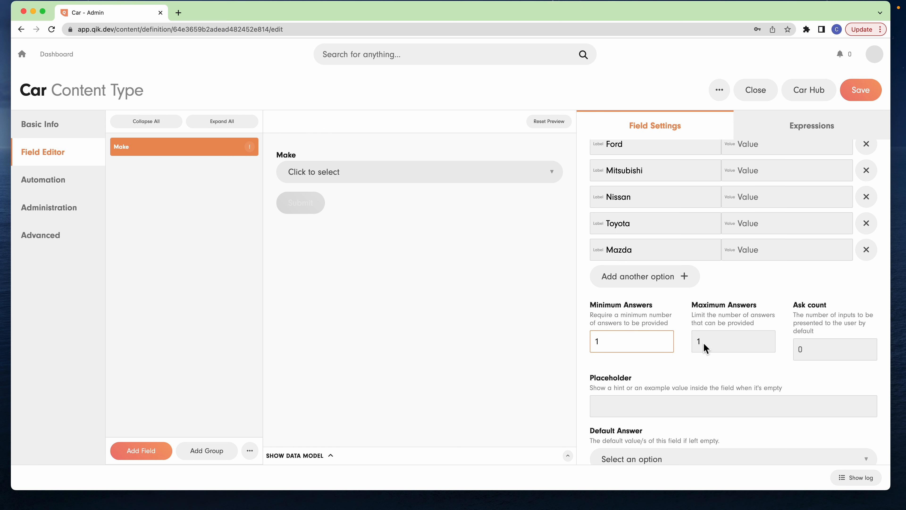
click(705, 343)
click(469, 291)
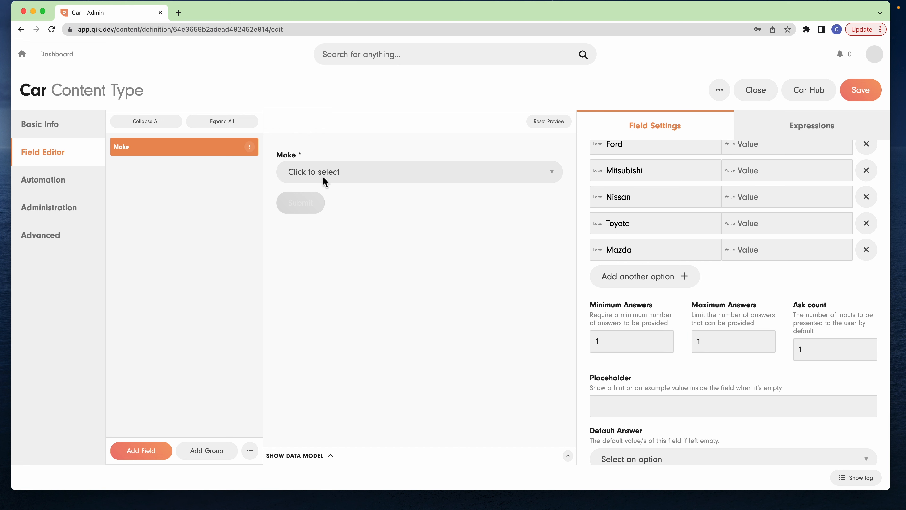
- Test the Make dropdown in the form preview by choosing Mitsubishi and then Nissan
click(422, 172)
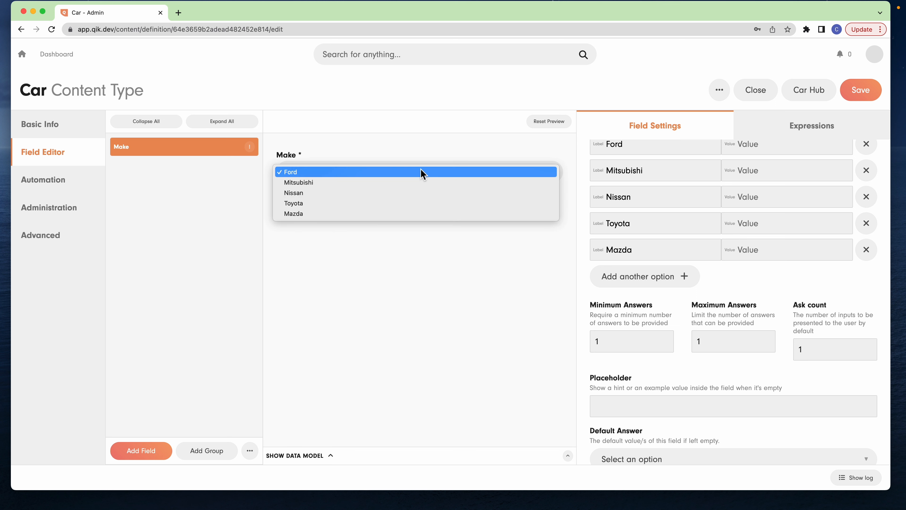
click(416, 182)
click(375, 172)
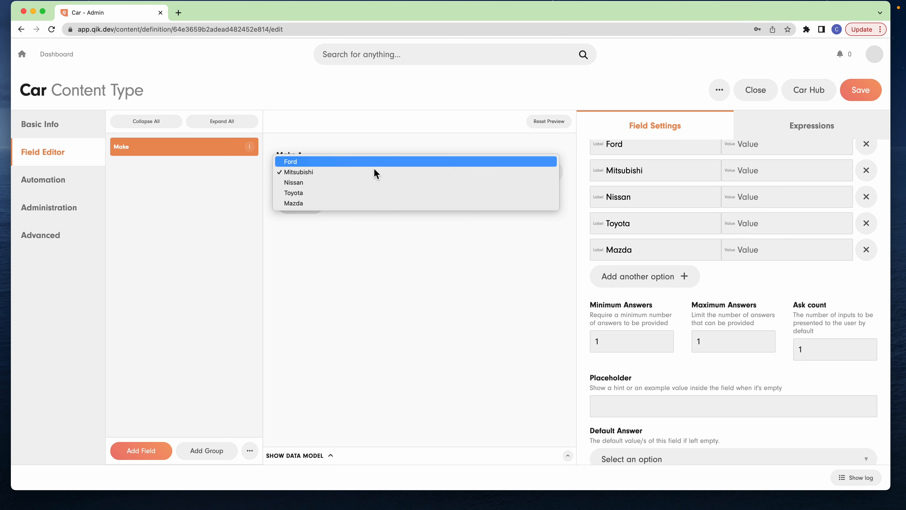
click(375, 186)
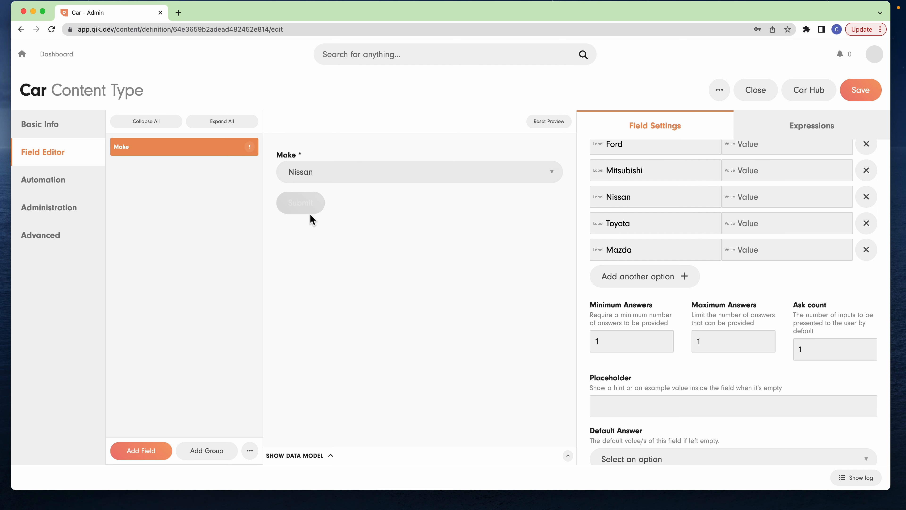
- Add a second field titled Model to the Car content type as a basic text field
click(147, 450)
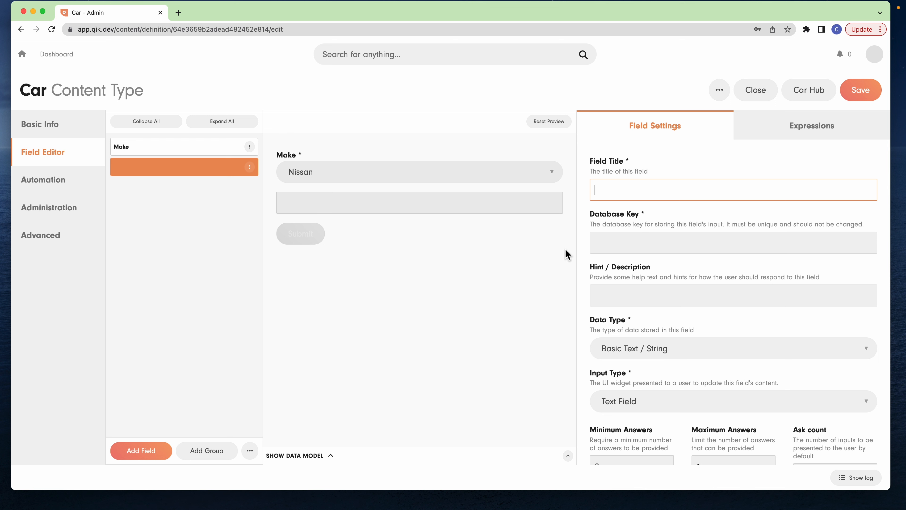
text(Model)
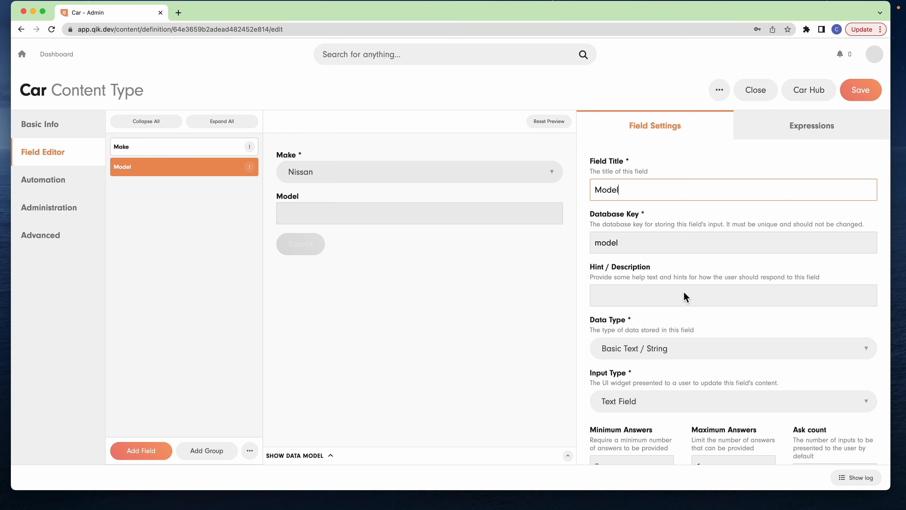
scroll(661, 307, down, 2)
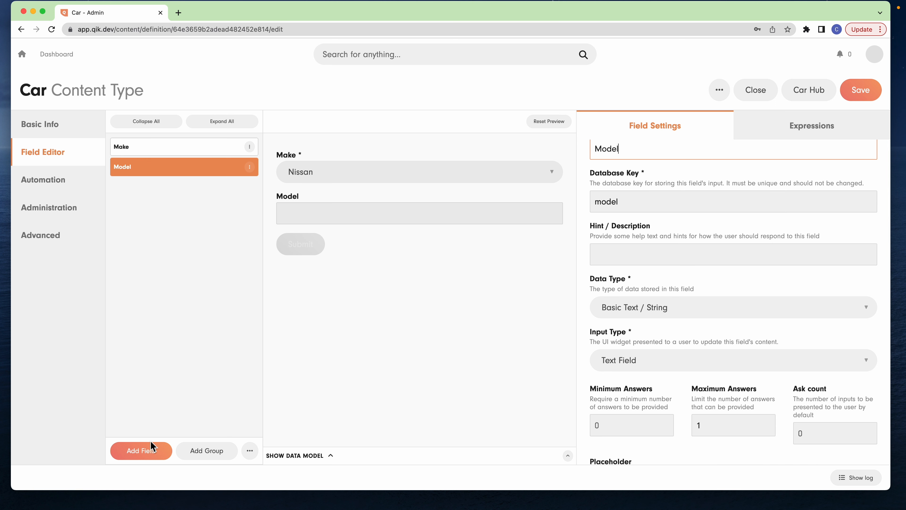
- Add a third field titled Fuel Type and set its input type to Buttons
click(151, 446)
text(Fuel)
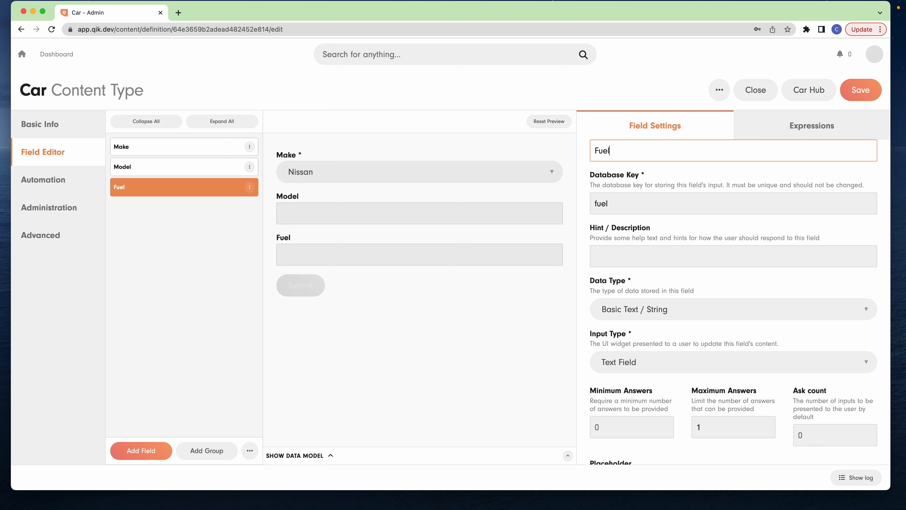
text( Type)
click(639, 362)
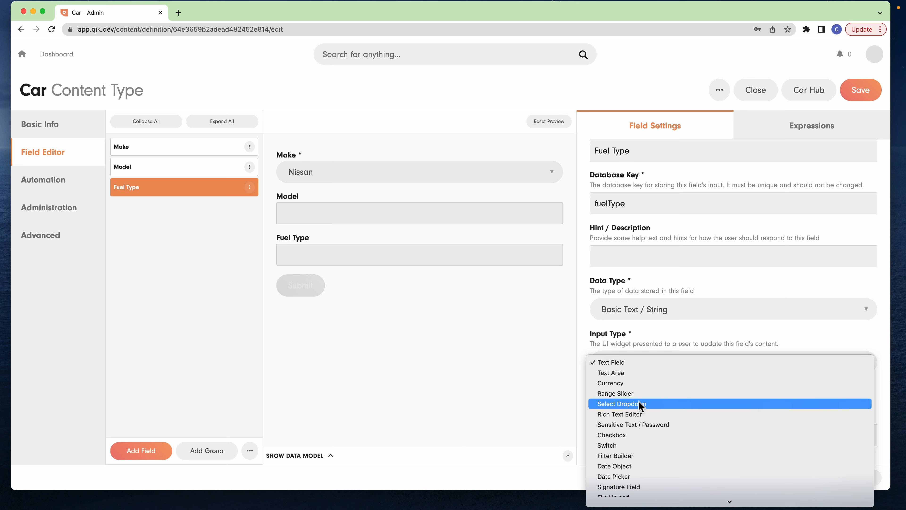
scroll(638, 405, down, 4)
click(634, 437)
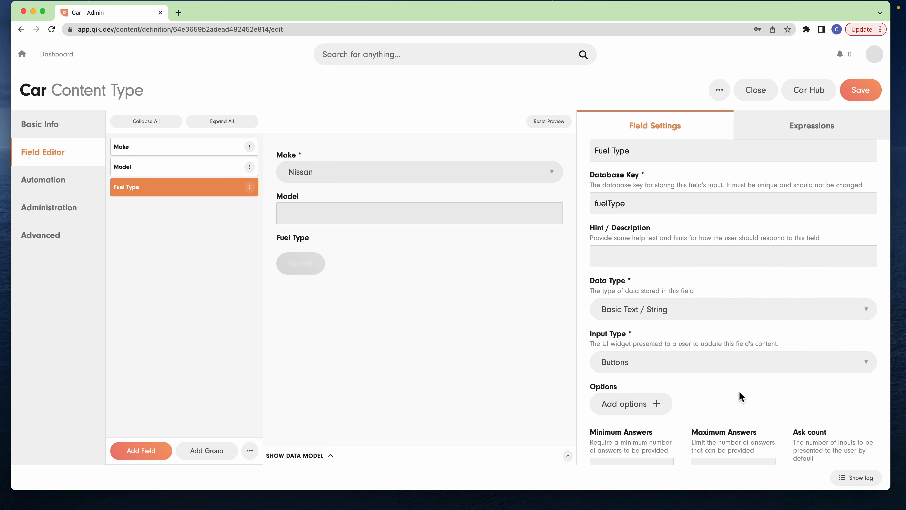
- Give the Fuel Type field the options Unleaded, Diesel, Electric, Hybrid and Gas
scroll(738, 324, down, 3)
scroll(675, 294, down, 3)
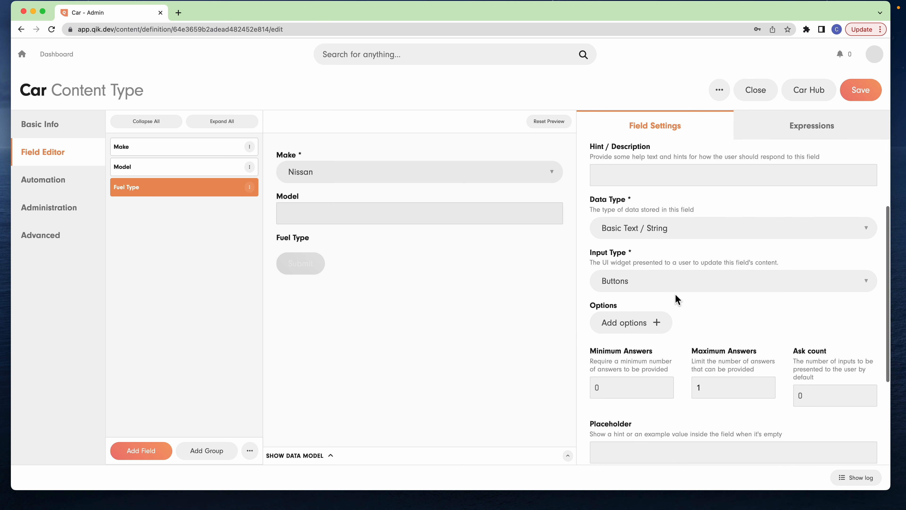
click(642, 301)
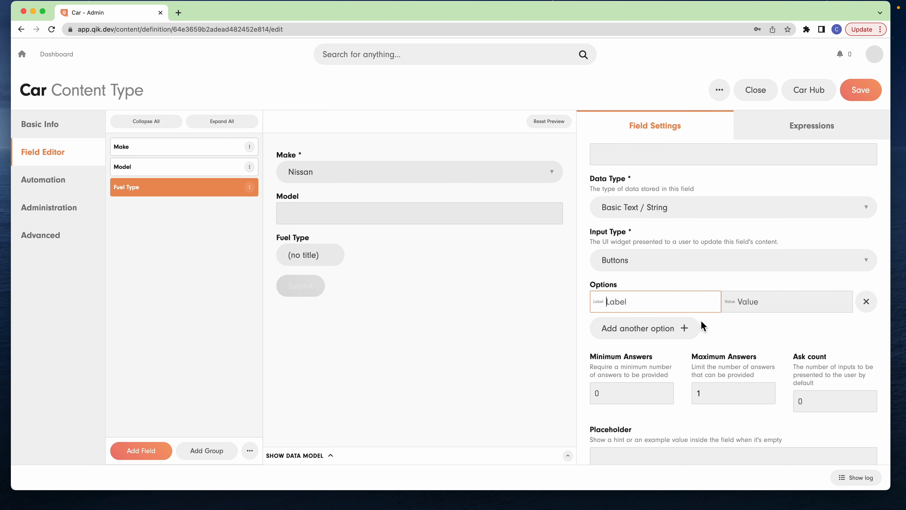
text(Unleaded)
key(Return)
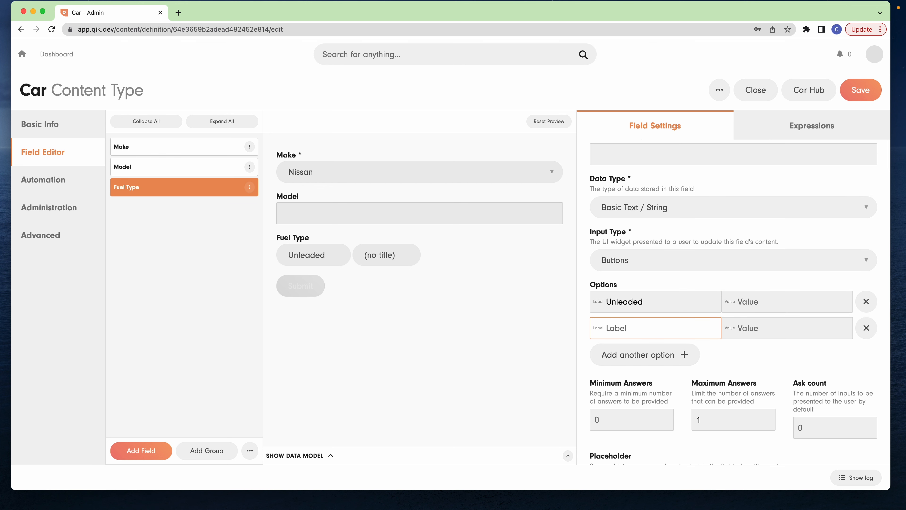
text(Diesel)
key(Return)
text(Electric)
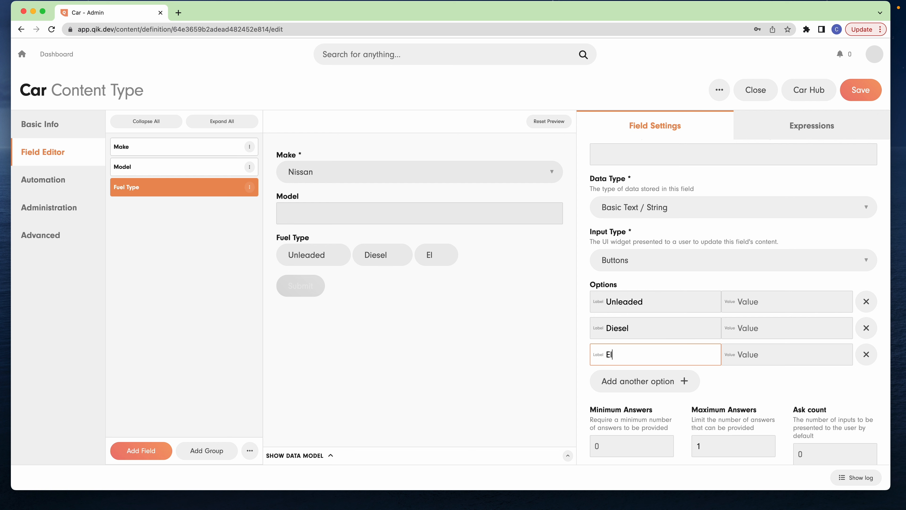
key(Return)
text(Hybrid)
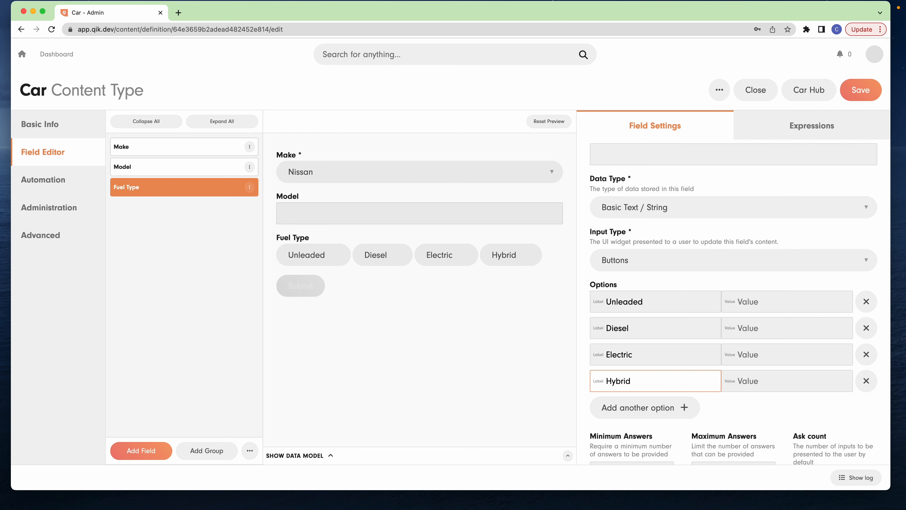
key(Return)
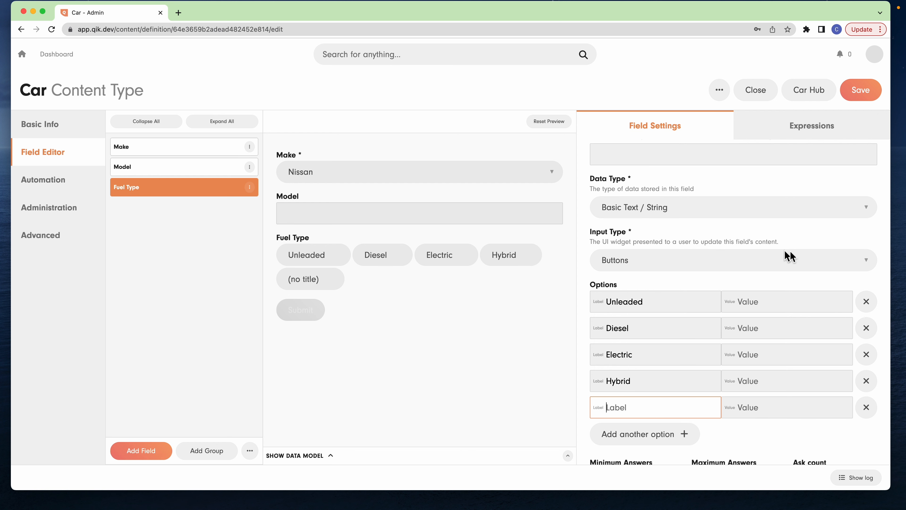
scroll(716, 270, down, 3)
text(Gas)
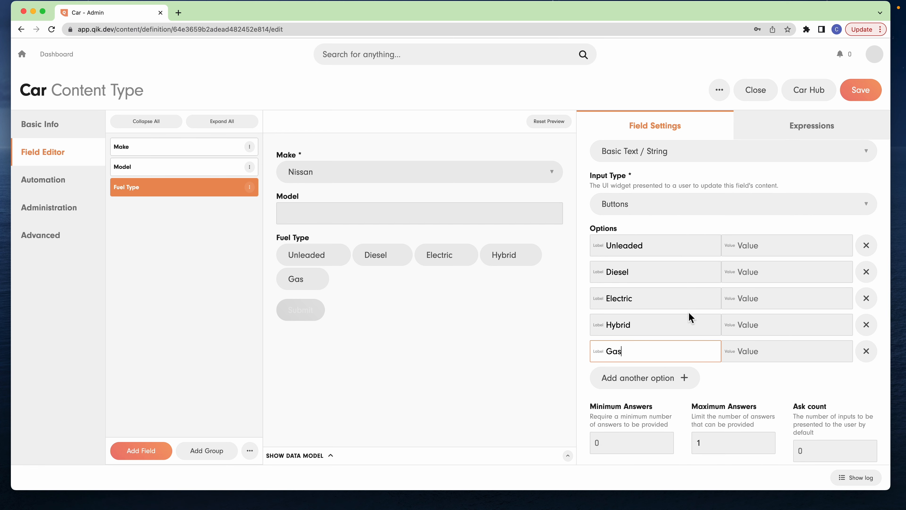
- Set the Fuel Type field's default answer to Unleaded and reset the form preview
scroll(688, 311, down, 5)
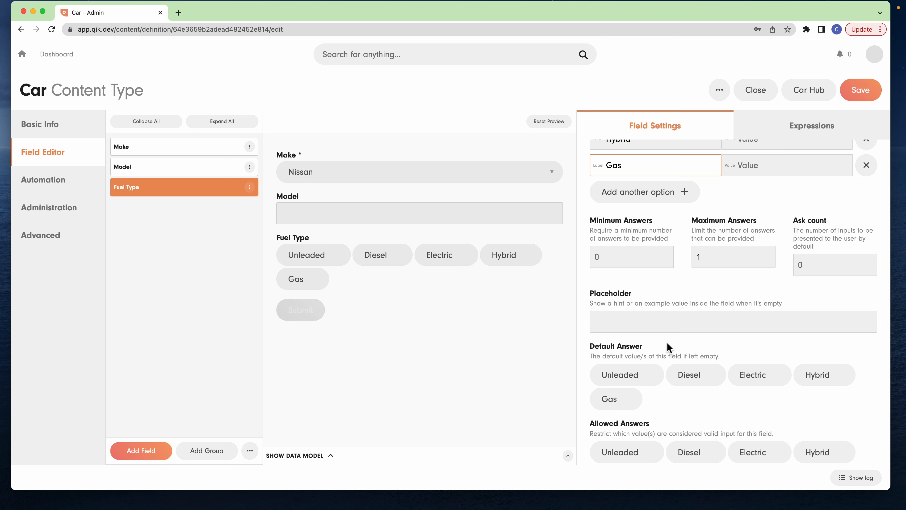
click(644, 375)
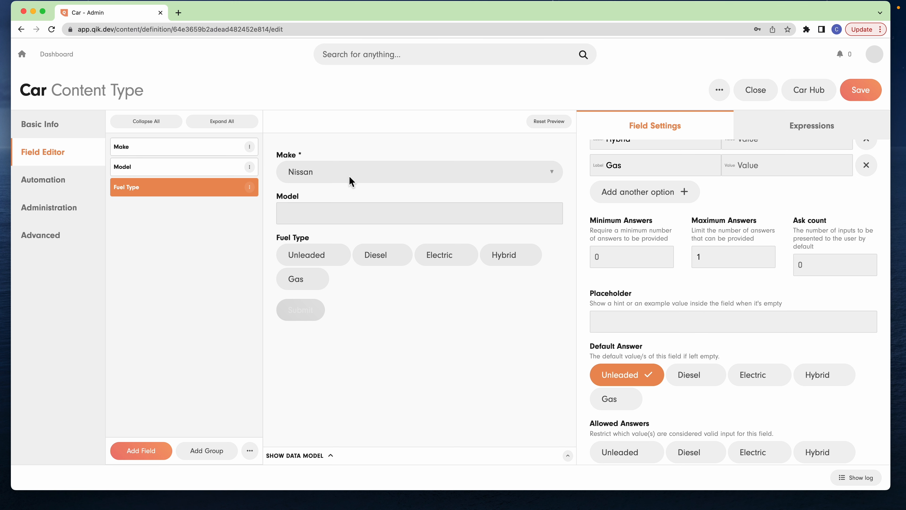
click(551, 124)
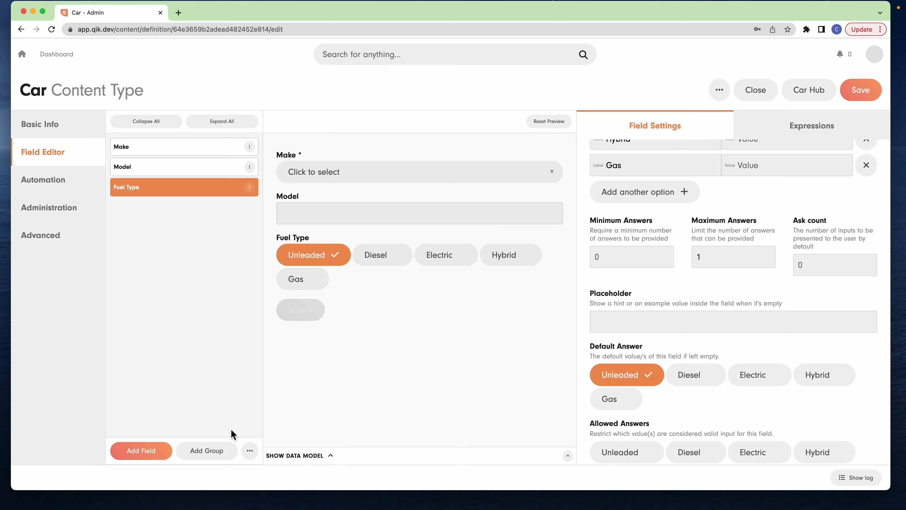
- Add a field group titled Variant, make it act as an object, and set its maximum answers to 0
click(208, 451)
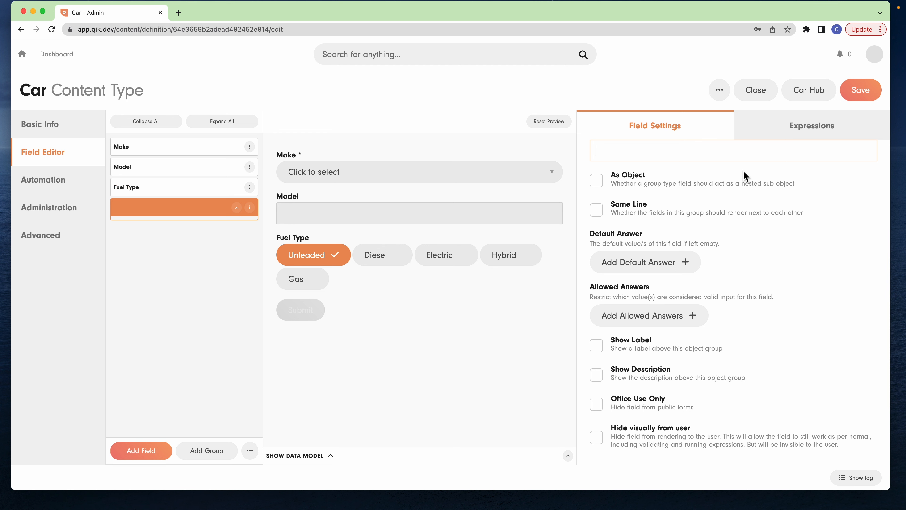
text(Variant)
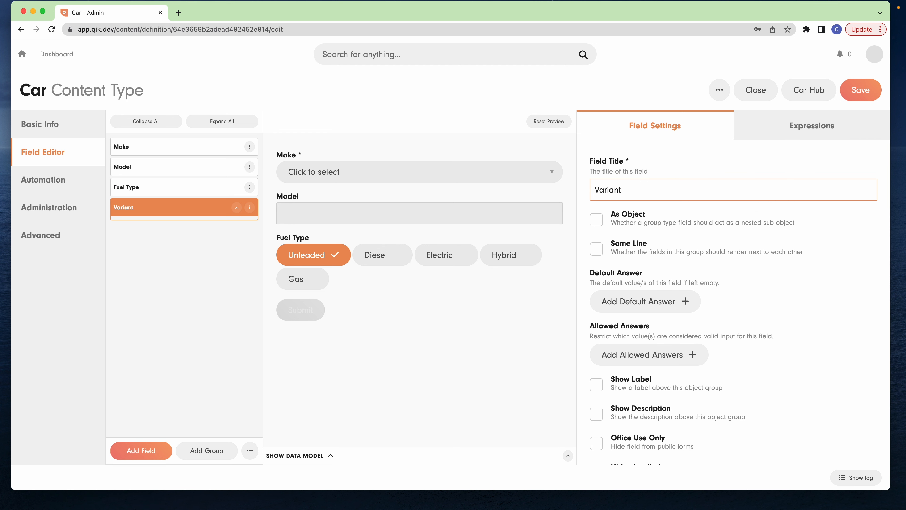
click(599, 220)
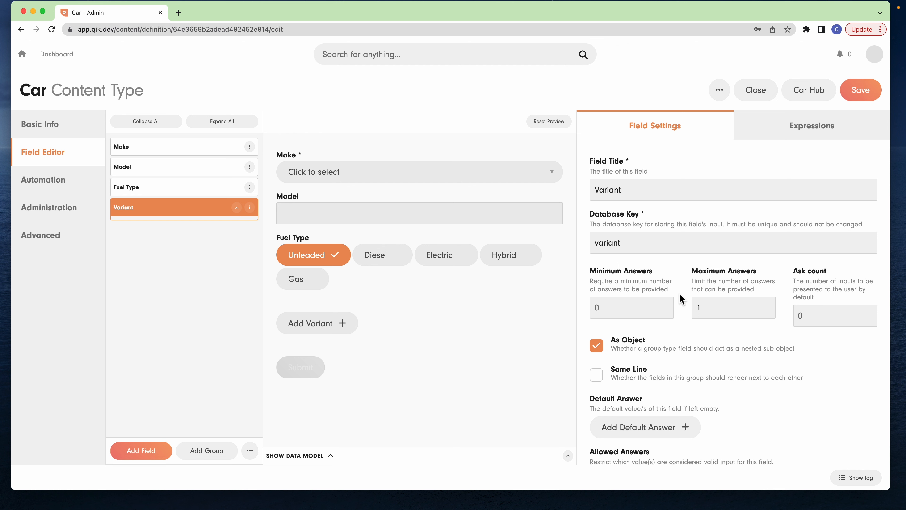
click(719, 308)
text(0)
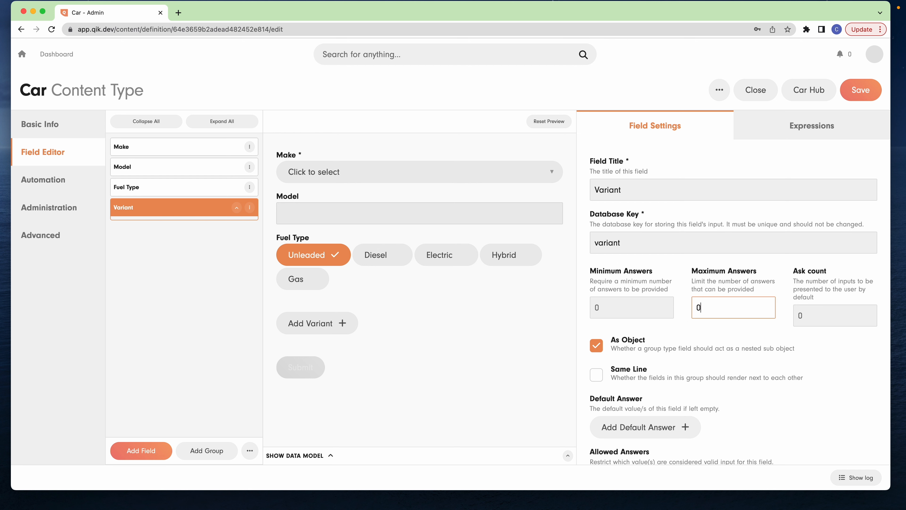
click(670, 338)
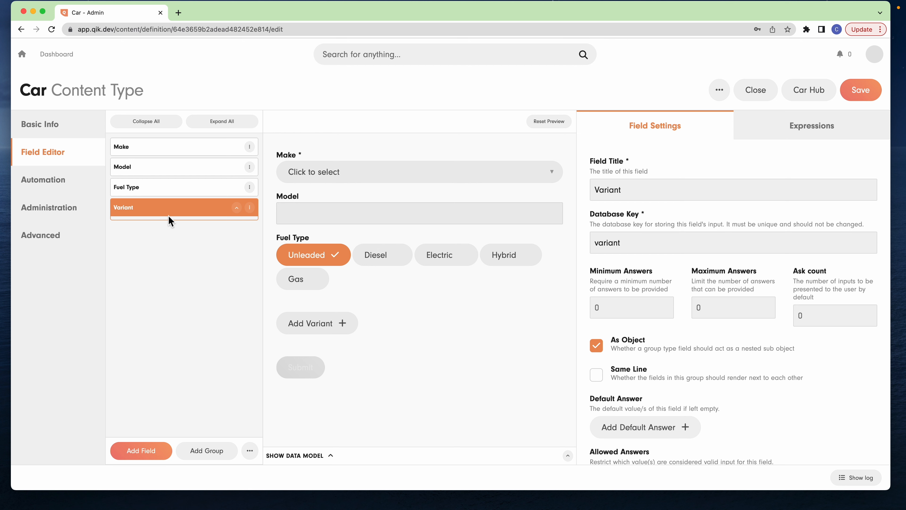
- Add two basic text fields titled Title and Description inside the Variant group
click(159, 456)
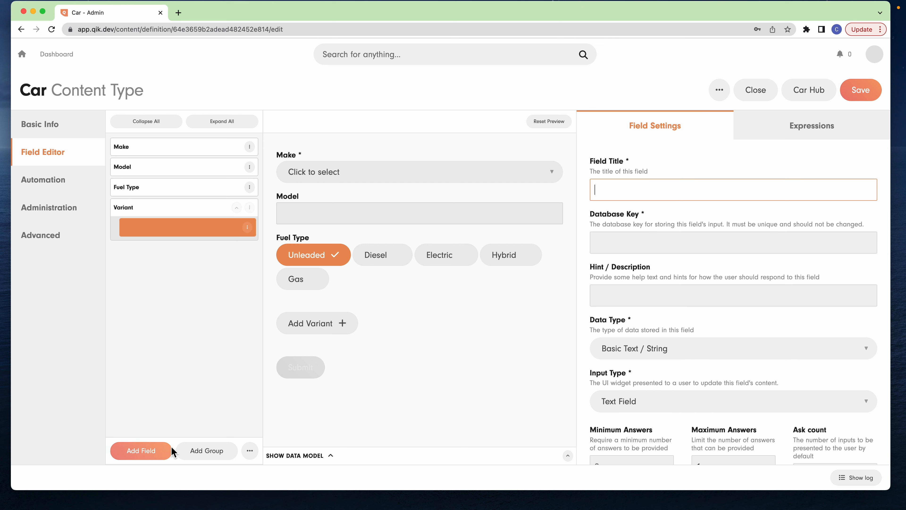
text(Title)
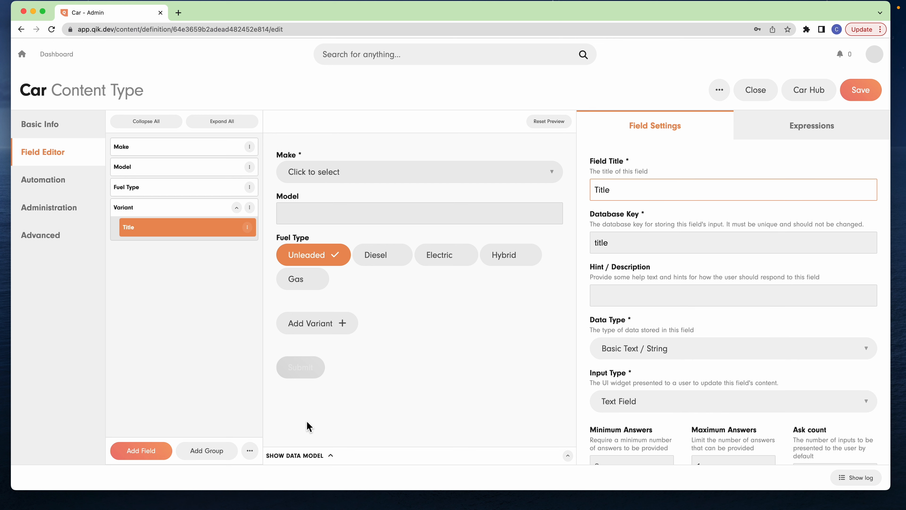
click(160, 451)
text(Des)
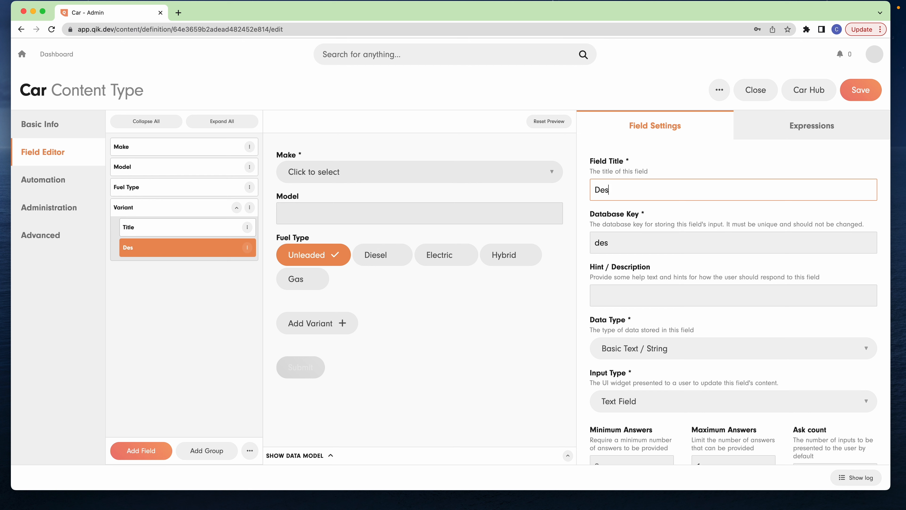
text(cription)
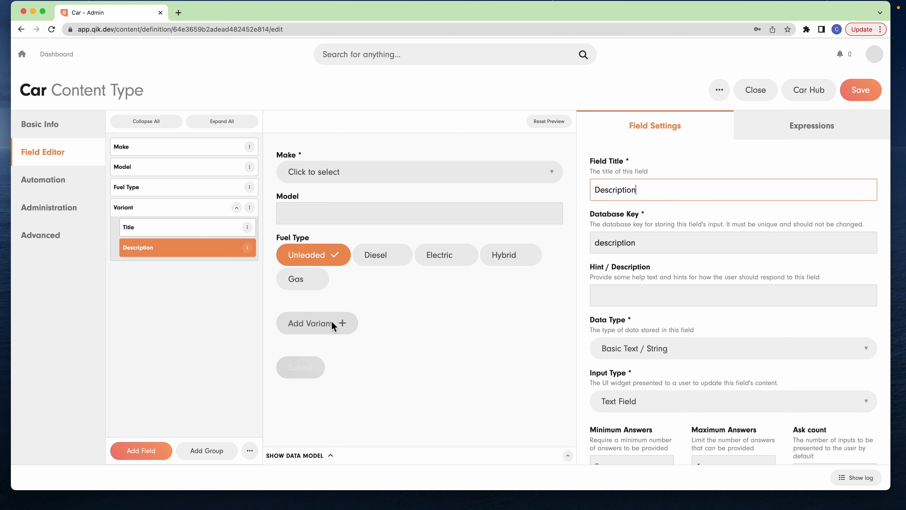
- Test the Variant group in the form preview by adding several entries and removing all of them
click(339, 325)
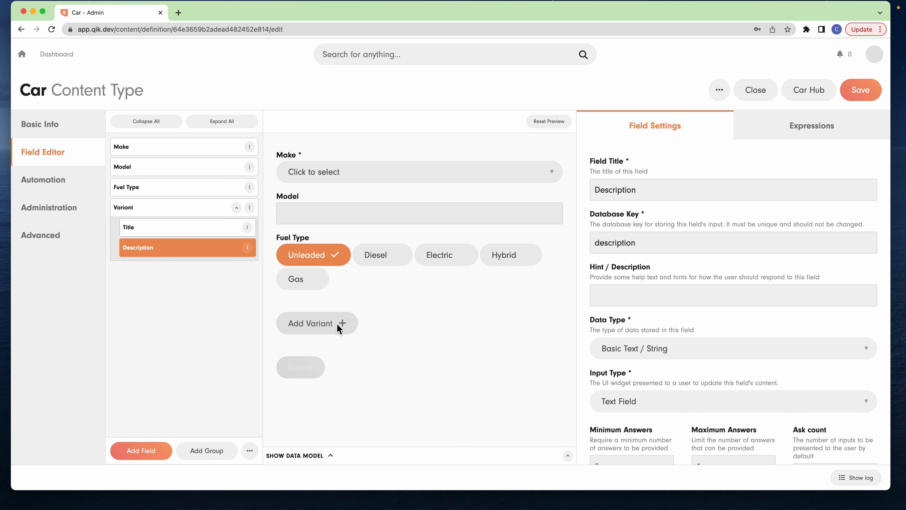
scroll(342, 389, down, 3)
click(339, 377)
scroll(390, 360, down, 3)
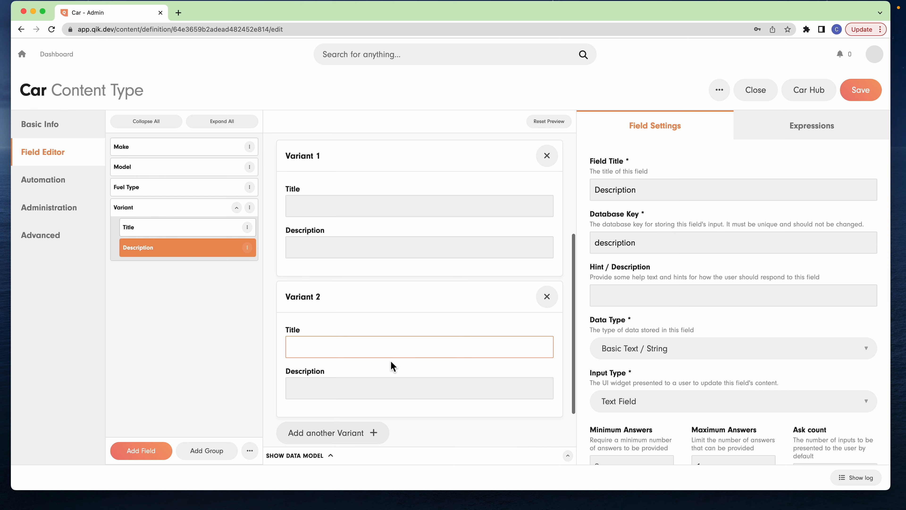
click(370, 426)
click(549, 243)
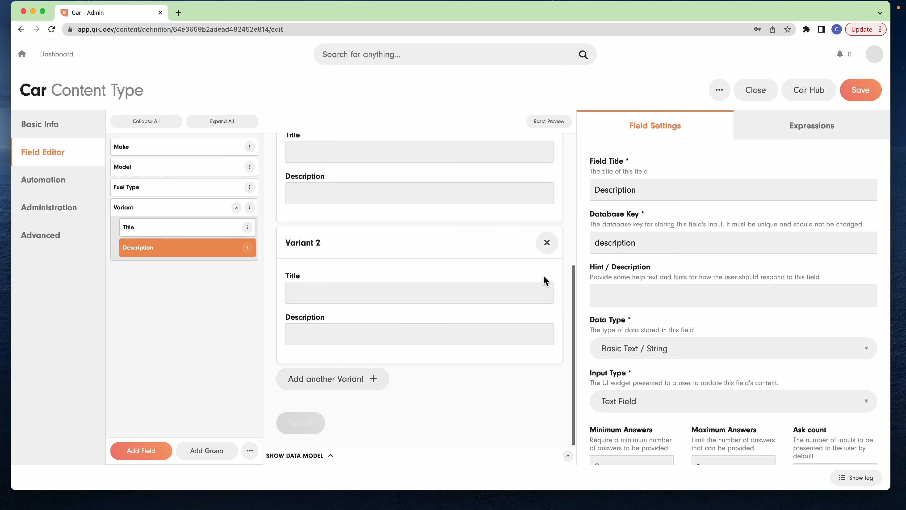
scroll(543, 274, up, 3)
click(548, 228)
click(547, 242)
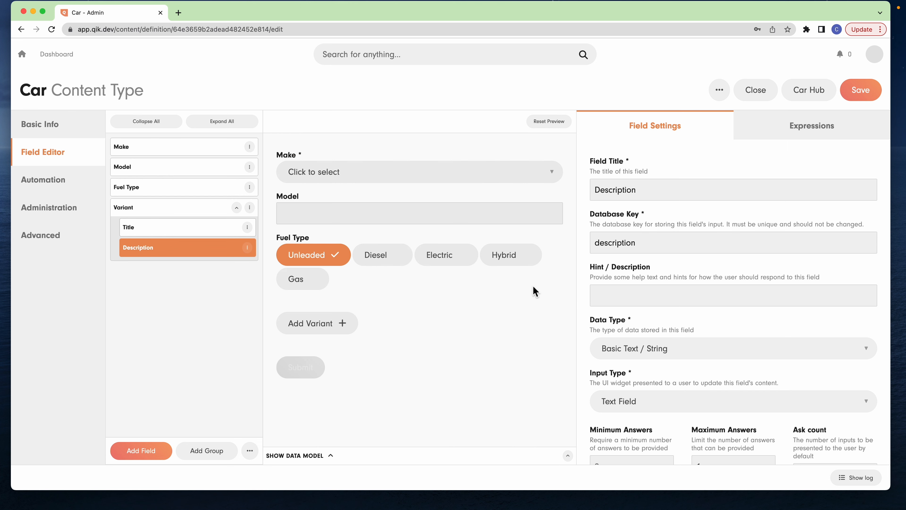
- Add two blank Variant entries in the form preview
click(344, 322)
scroll(352, 357, down, 1)
click(351, 379)
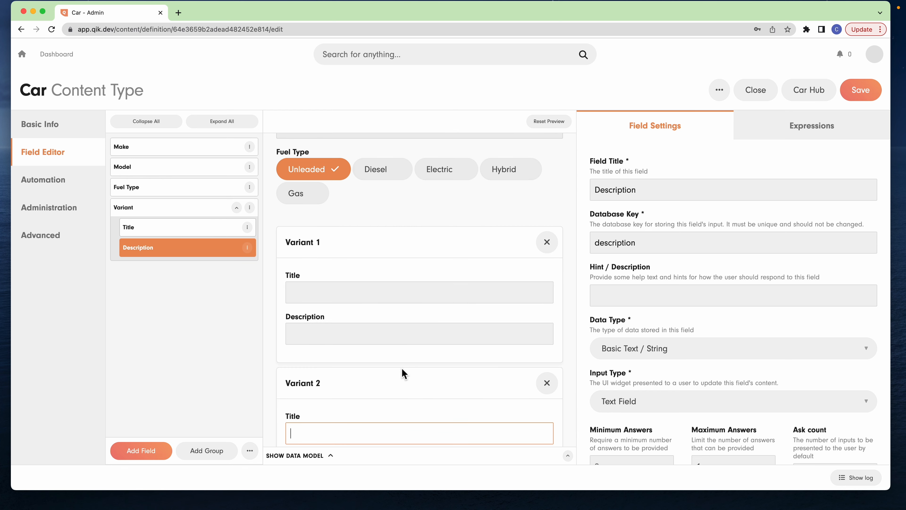
scroll(402, 372, down, 4)
- Make the Variant group reorderable and collapsible, and try collapsing and expanding Variant 2 in the form preview
scroll(677, 323, down, 8)
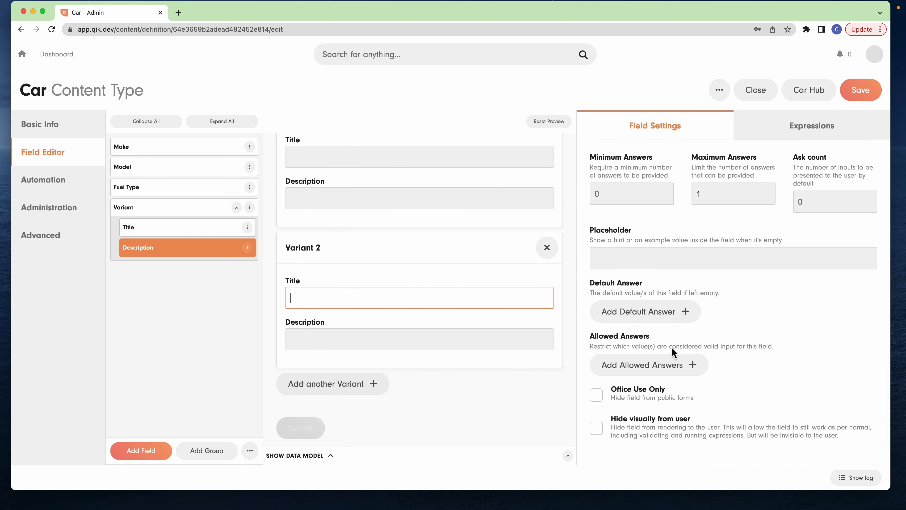
click(180, 211)
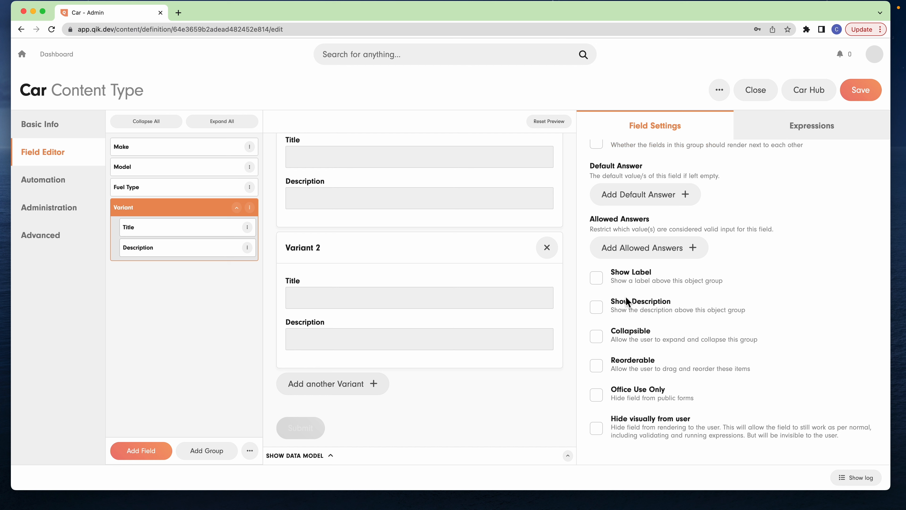
click(596, 366)
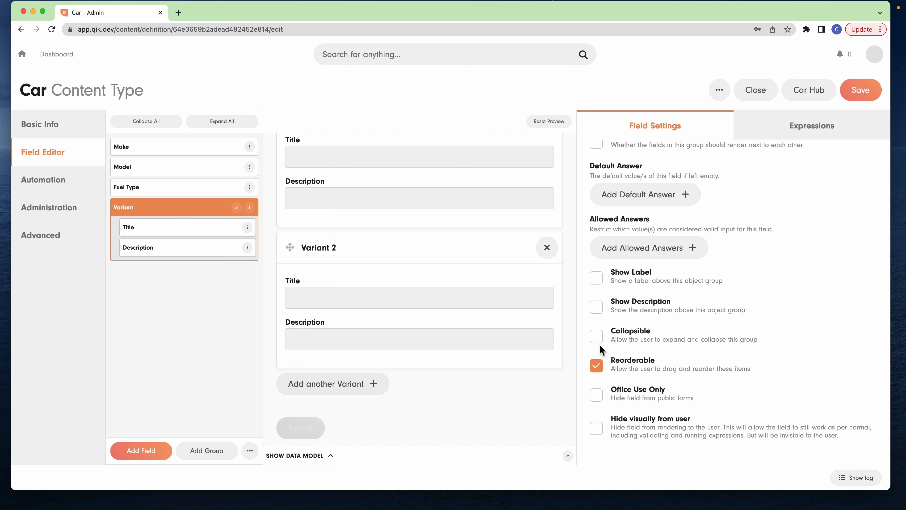
click(597, 336)
click(514, 247)
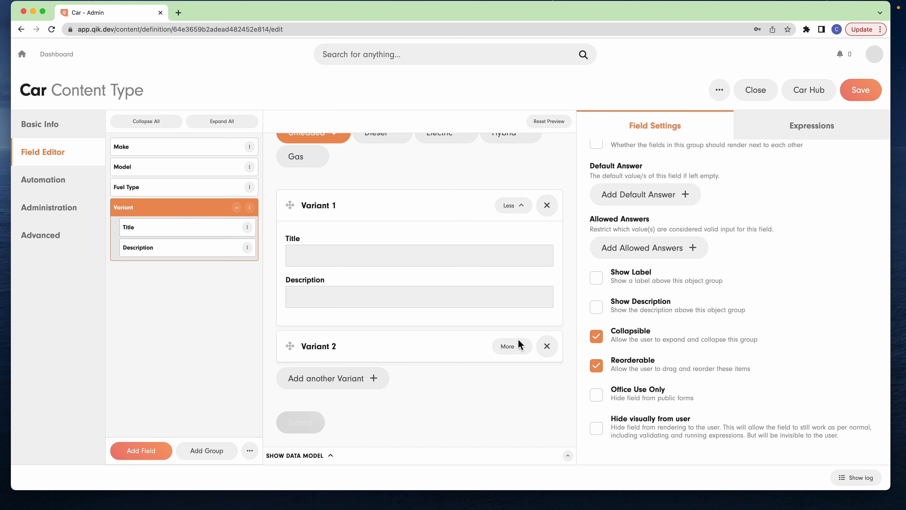
click(514, 346)
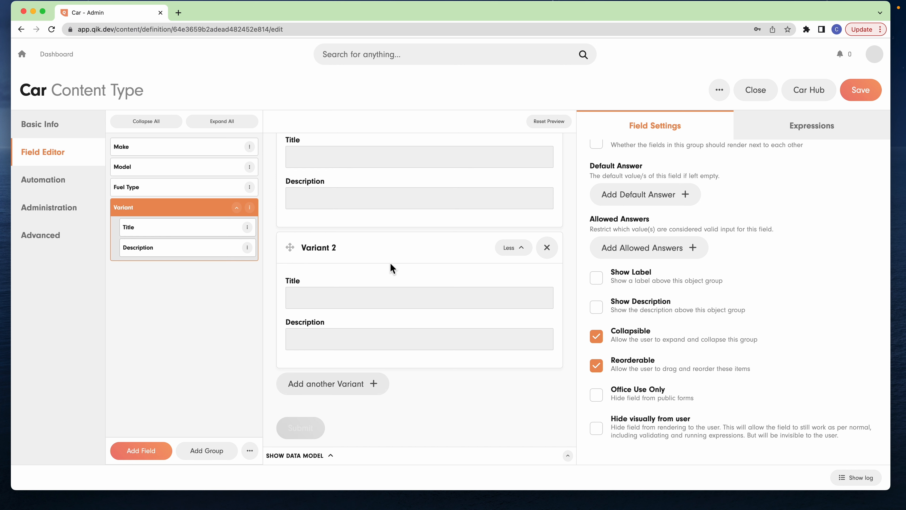
scroll(390, 262, up, 4)
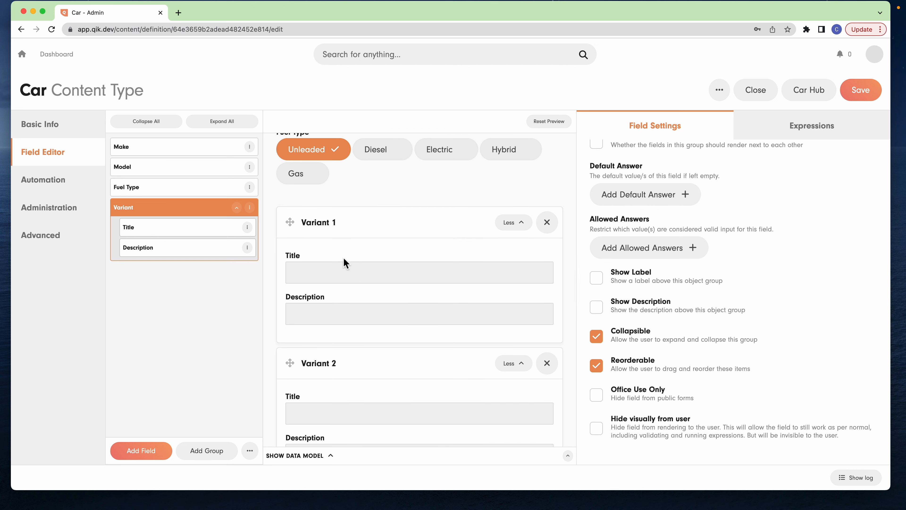
- Show the label above the Variant group and set its plural word to Variants
click(599, 277)
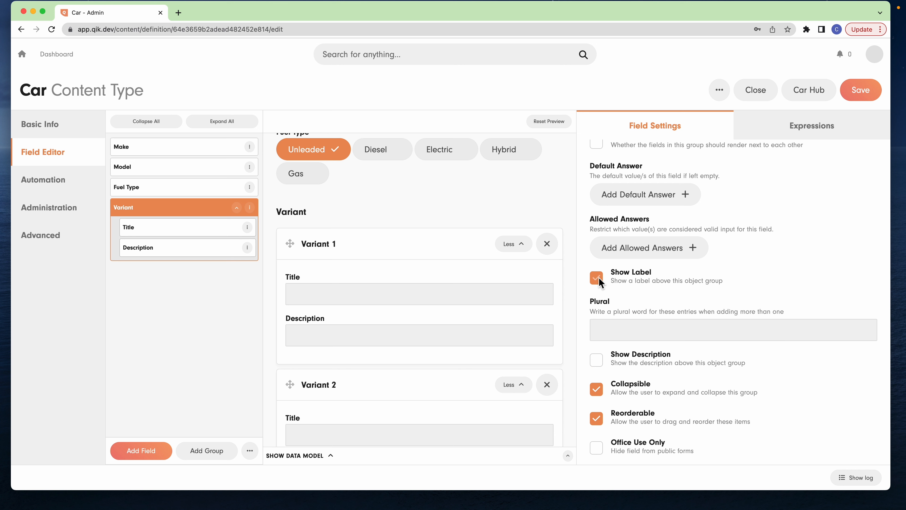
click(648, 322)
text(Variants)
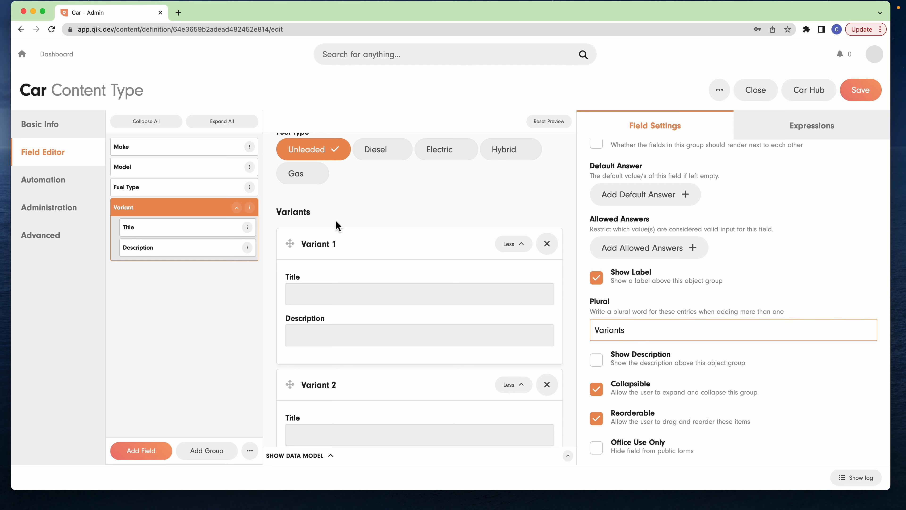
scroll(335, 225, up, 3)
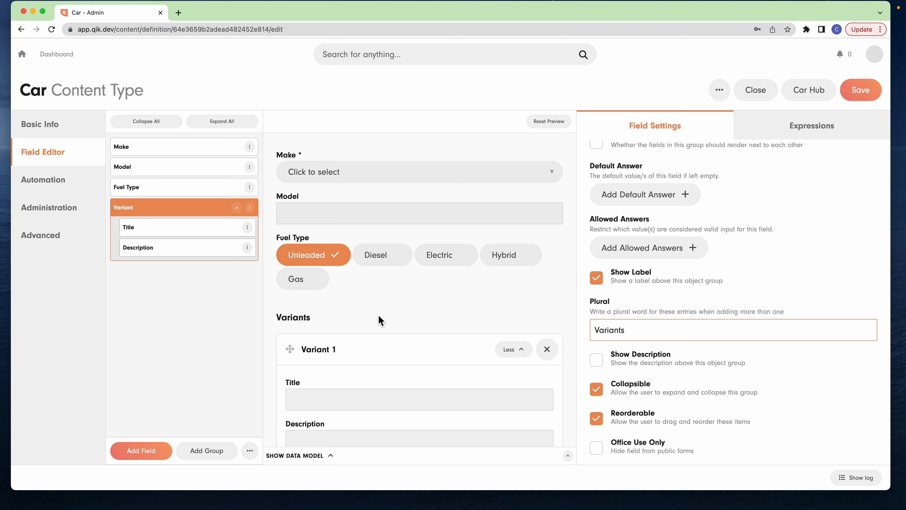
- Hide the title field, generate titles dynamically from the template {{data.make}} {{data.model}}, and save the Car content type
click(63, 237)
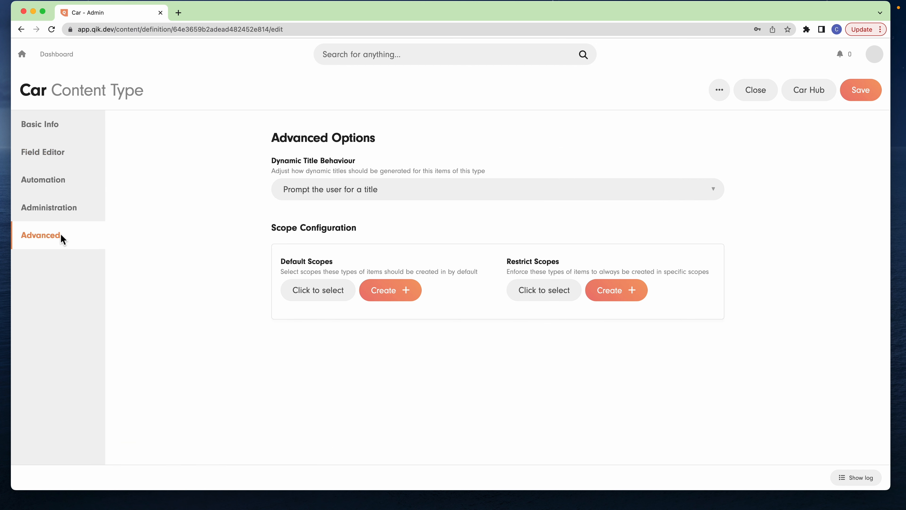
click(363, 188)
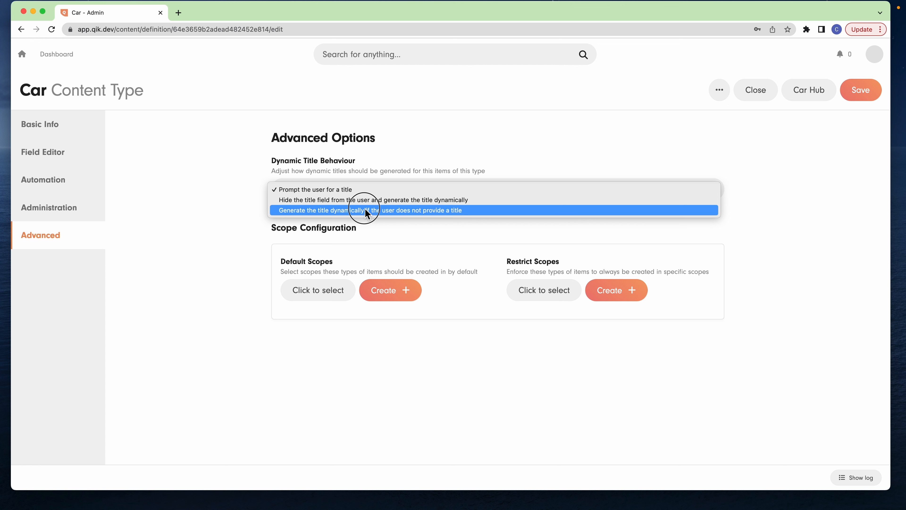
click(367, 200)
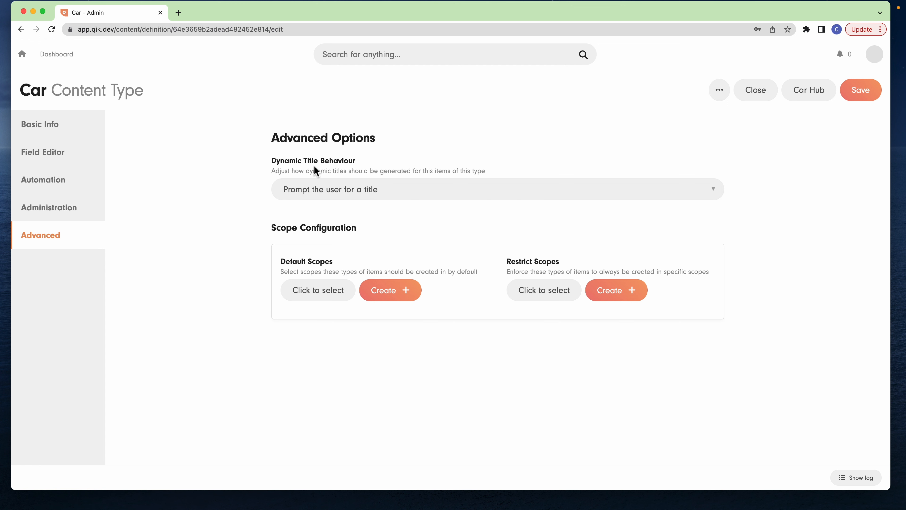
click(358, 245)
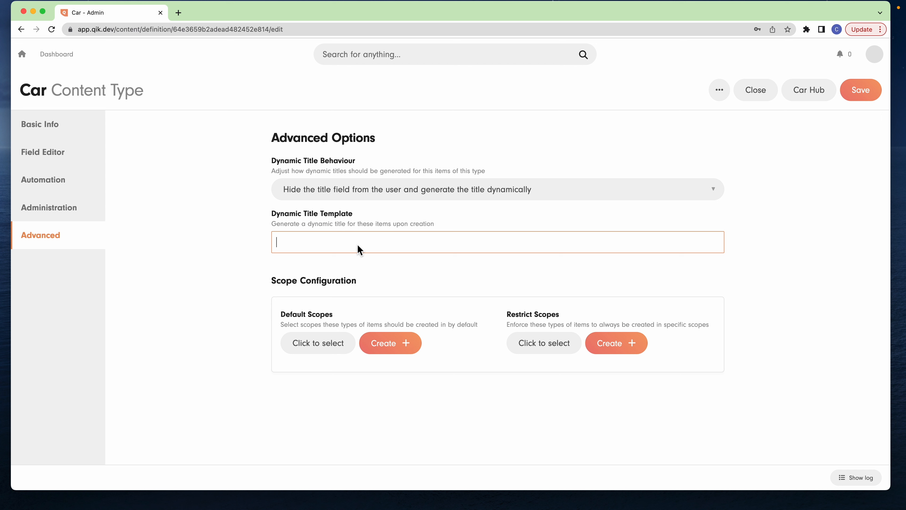
text({{})
text(data.make)
text( {{data.mo)
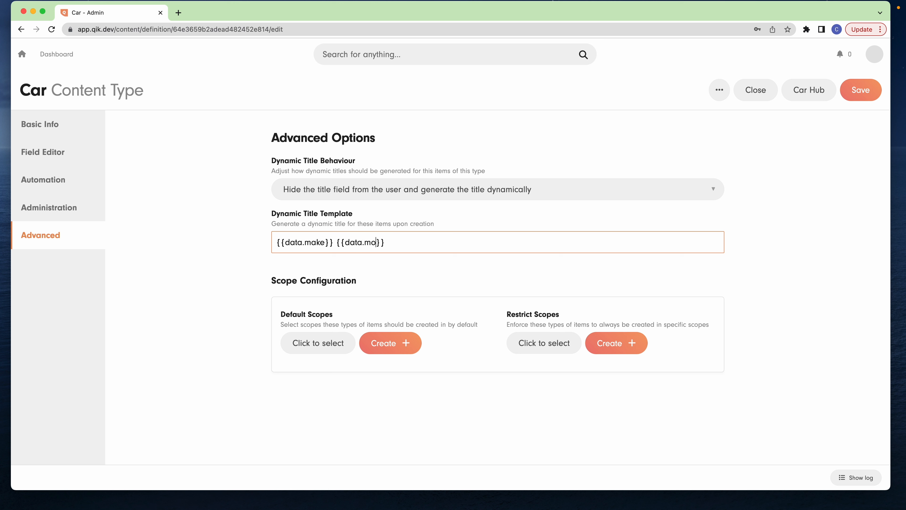
text(del)
click(862, 92)
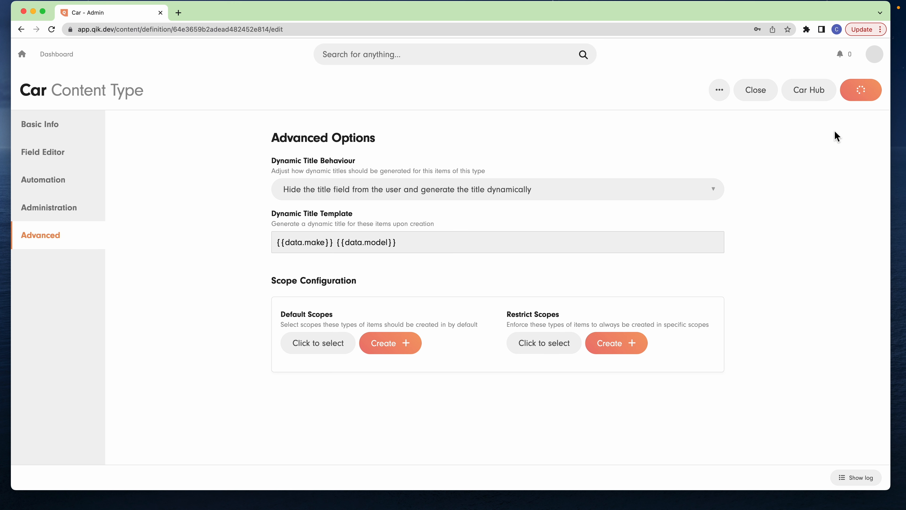
- Open the Cars list and start a new car entry with make Toyota and model Corolla
click(720, 89)
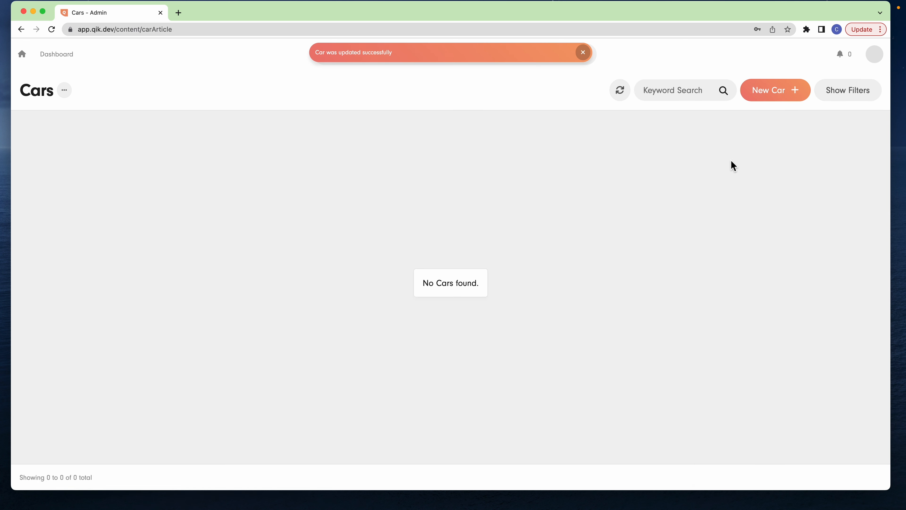
click(767, 93)
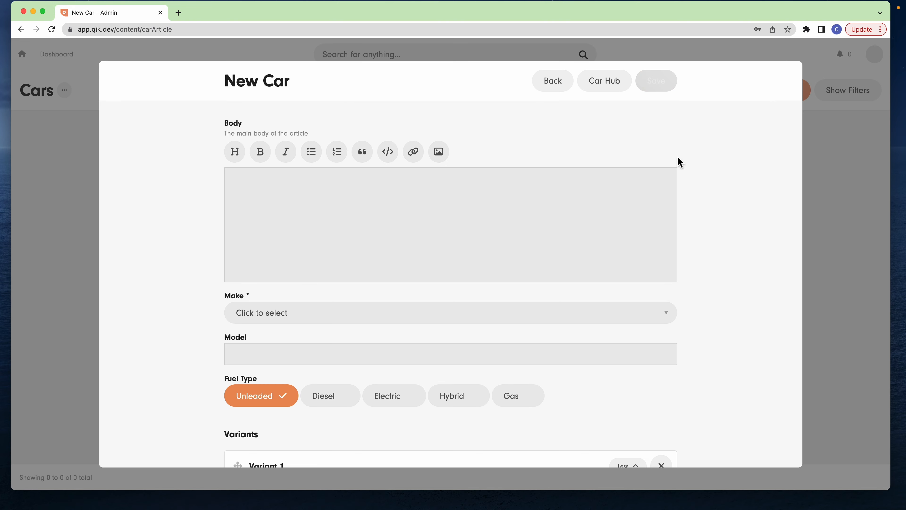
scroll(413, 256, down, 2)
scroll(413, 255, down, 1)
click(321, 232)
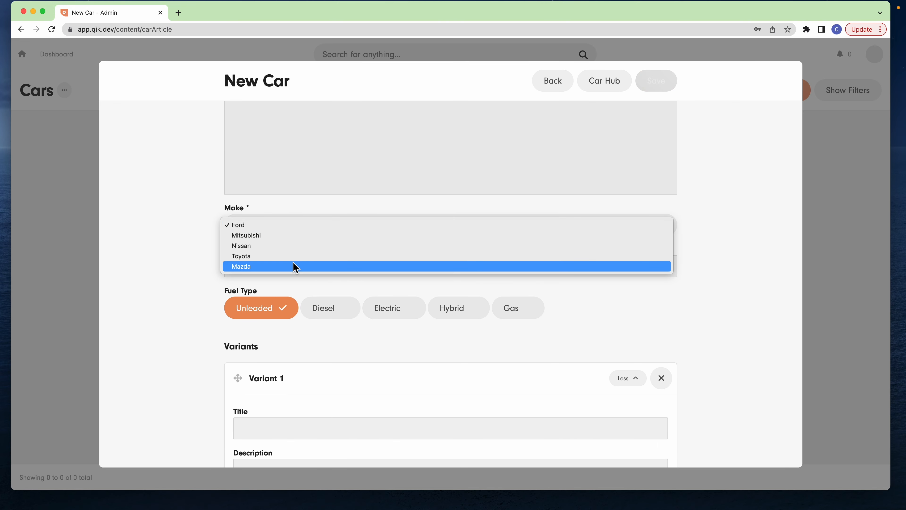
click(299, 257)
click(284, 267)
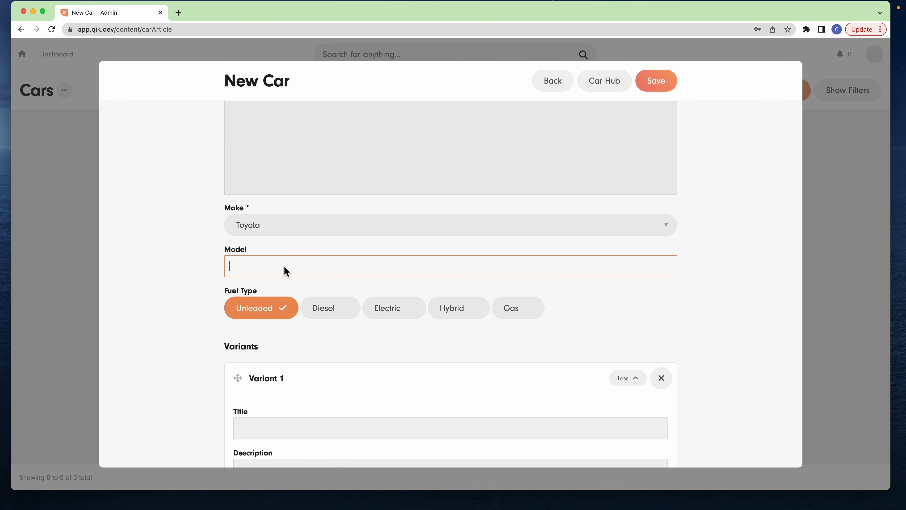
text(Cr)
- Title the Corolla's first variant Sports, add a second variant titled Rally, and save the entry
scroll(471, 316, down, 3)
click(427, 316)
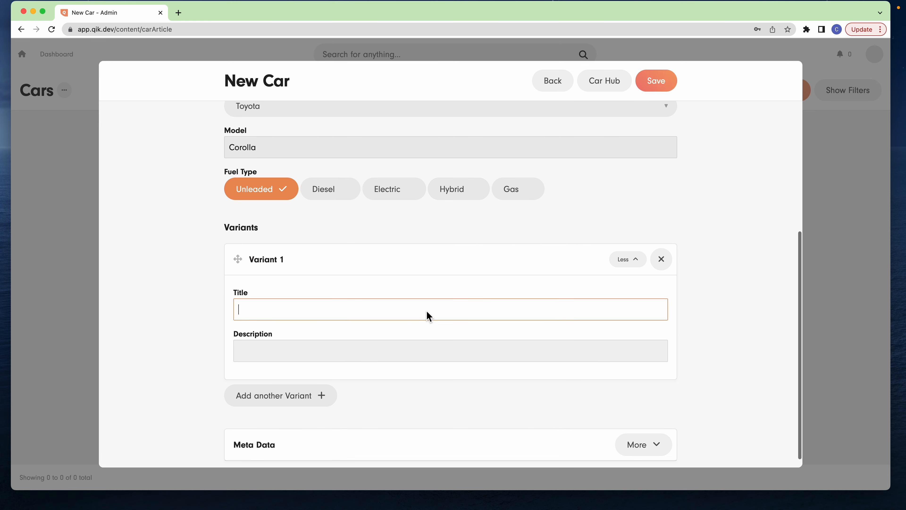
text(Sports)
click(321, 395)
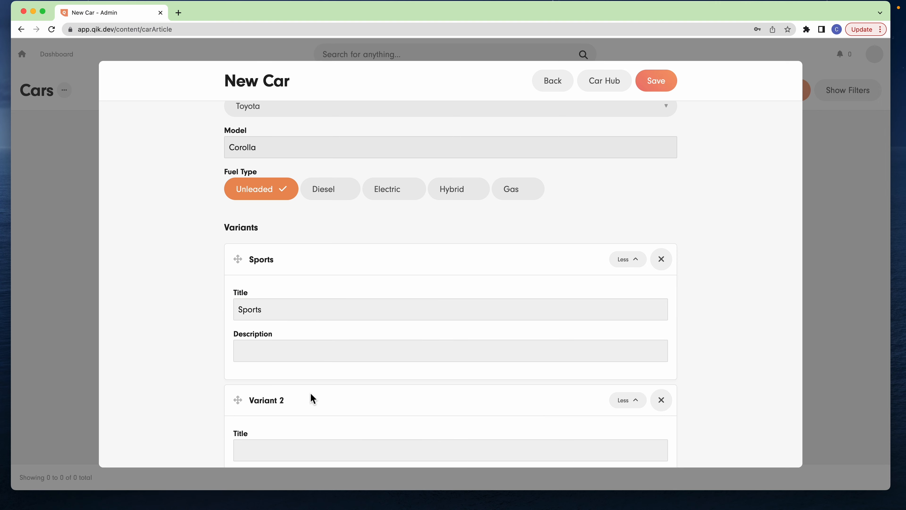
scroll(310, 393, down, 3)
click(306, 365)
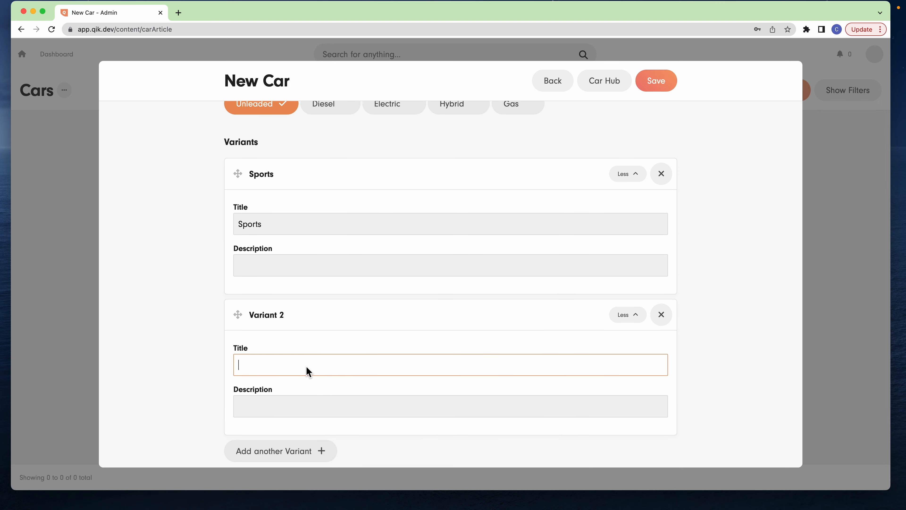
text(Rally)
click(659, 81)
- Start another car entry with make Toyota, model Landcruiser and fuel type Diesel
click(767, 95)
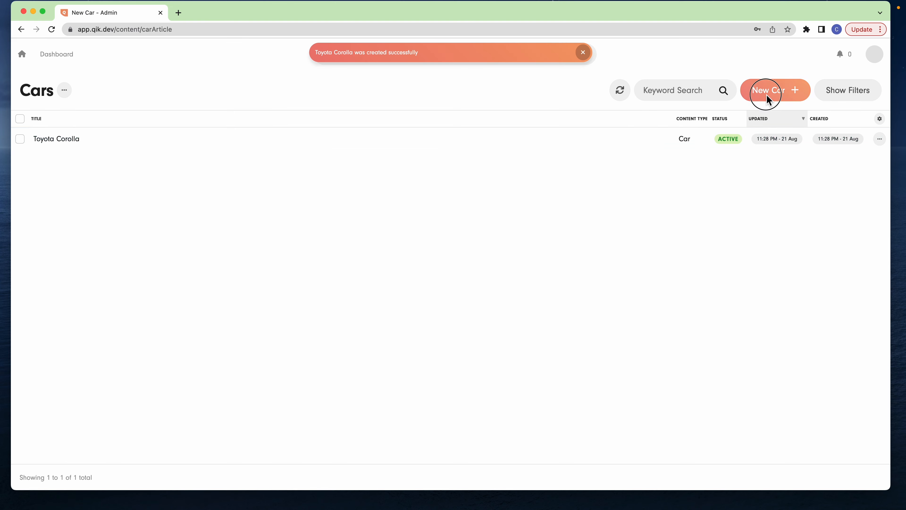
click(321, 312)
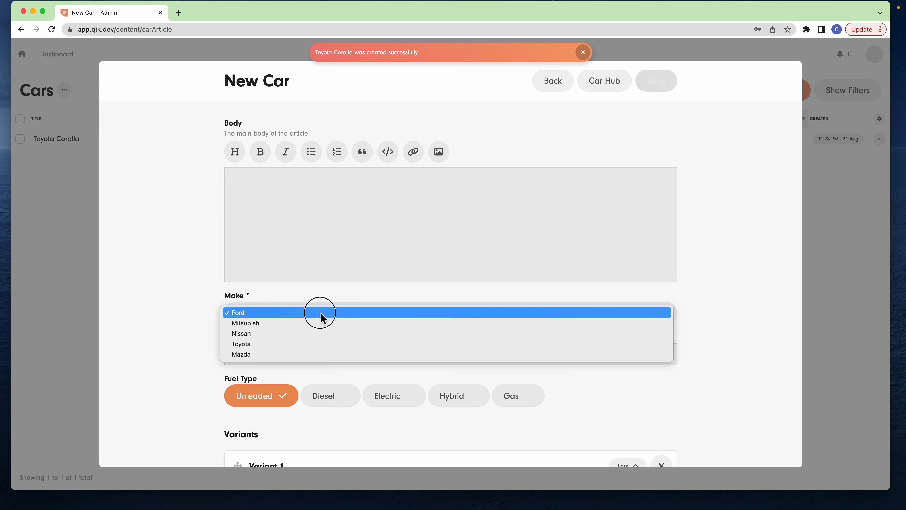
click(304, 344)
click(300, 358)
text(LAnd)
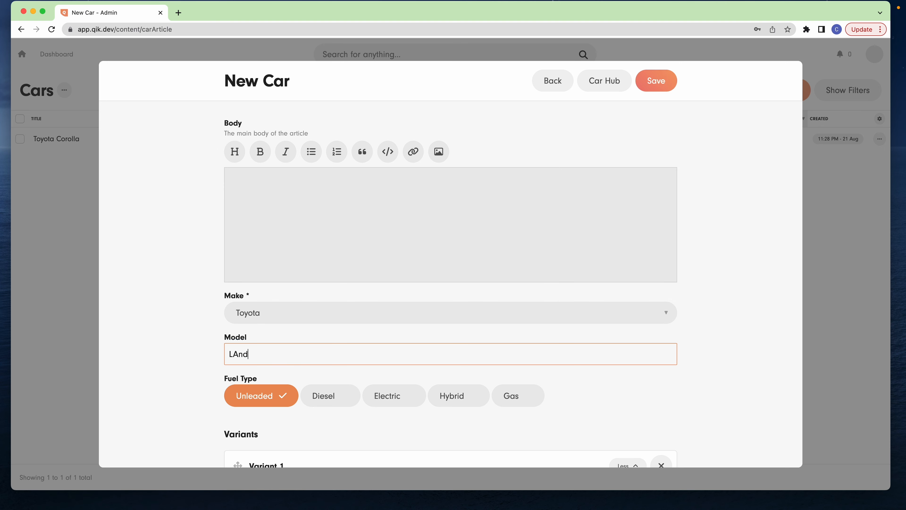
text(cruiser)
key(BackSpace)
text(a)
scroll(357, 374, down, 2)
click(345, 347)
- Give the Landcruiser three variants titled GX, GXL and Sahara, and save the entry
scroll(323, 389, down, 5)
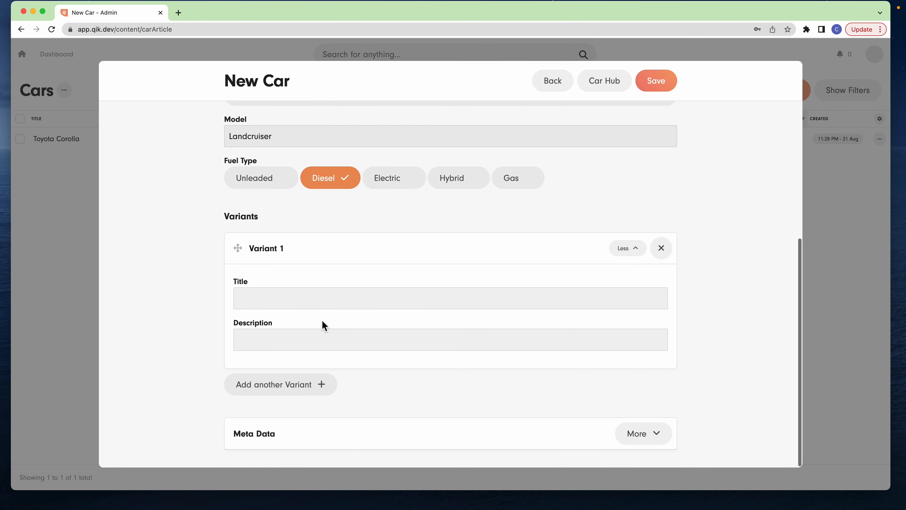
click(313, 299)
text(GX)
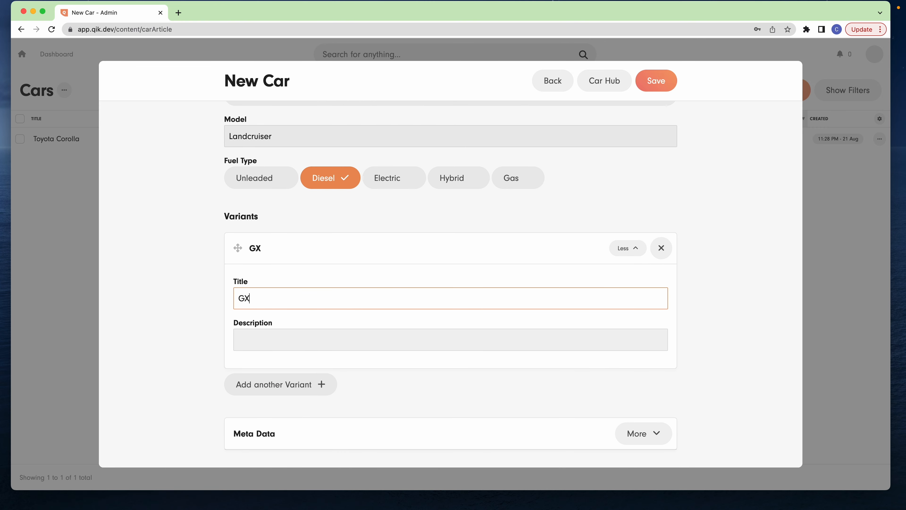
click(304, 377)
click(364, 440)
text(GXL)
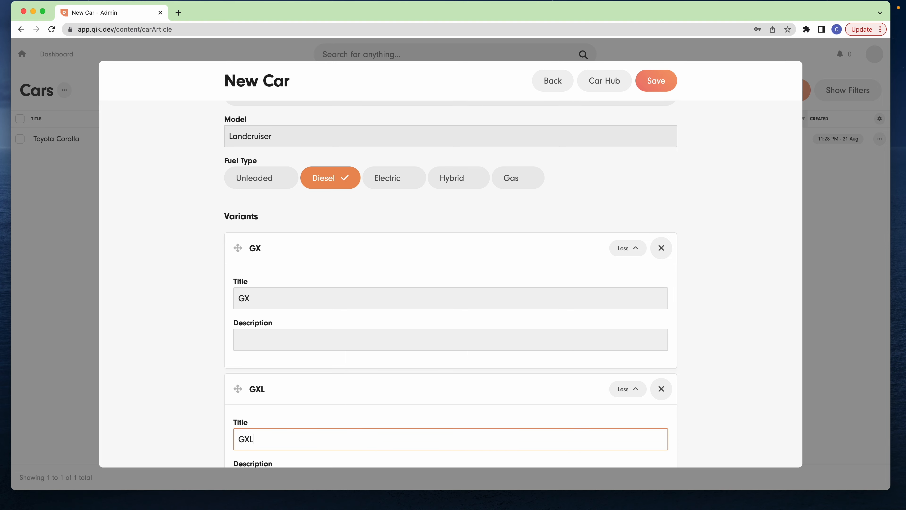
scroll(373, 424, down, 4)
click(278, 392)
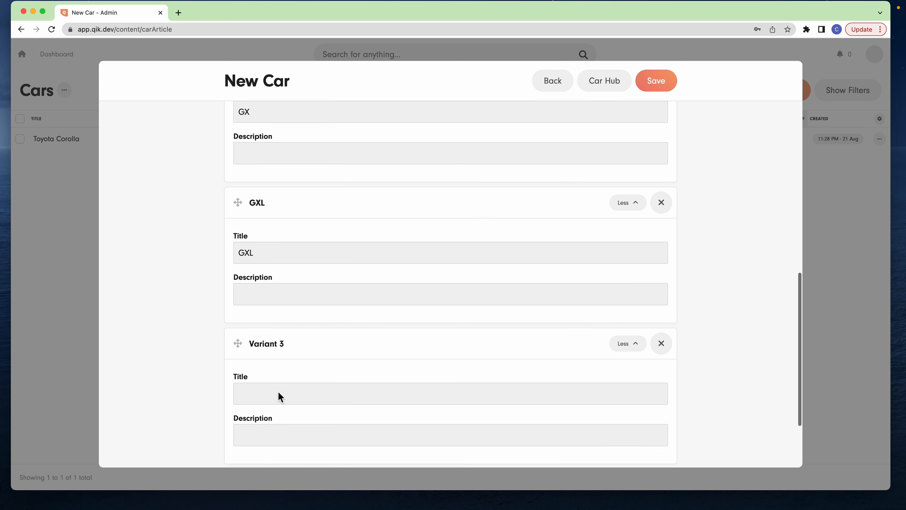
scroll(279, 357, down, 3)
click(279, 315)
text(Sahara)
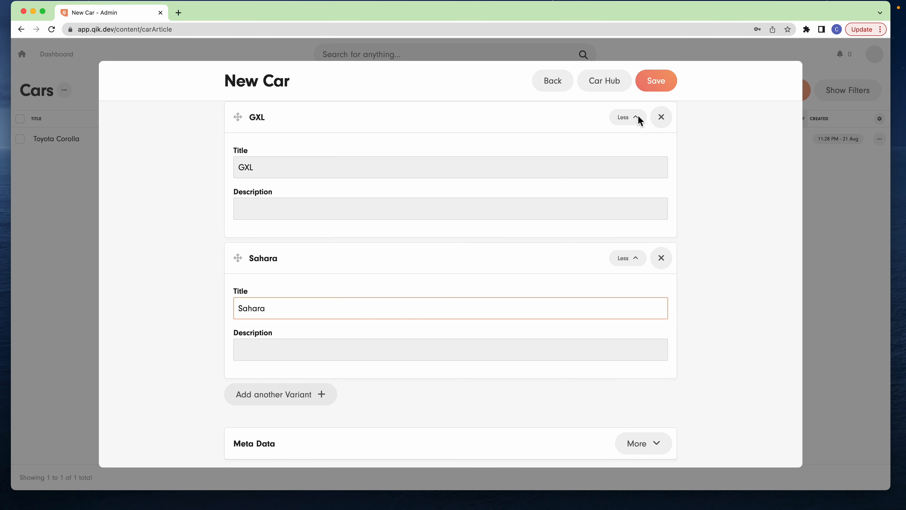
click(663, 80)
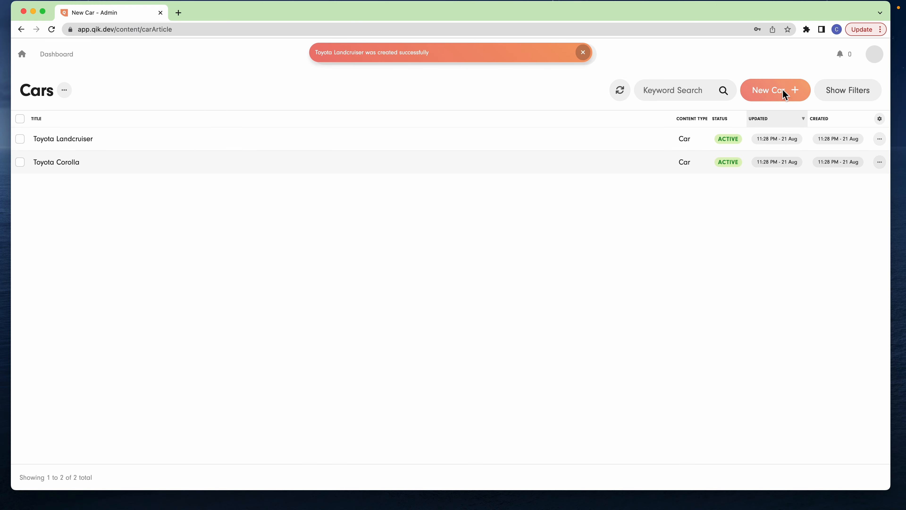
- Create and save a new car entry with make Mazda and model CX-5
click(783, 89)
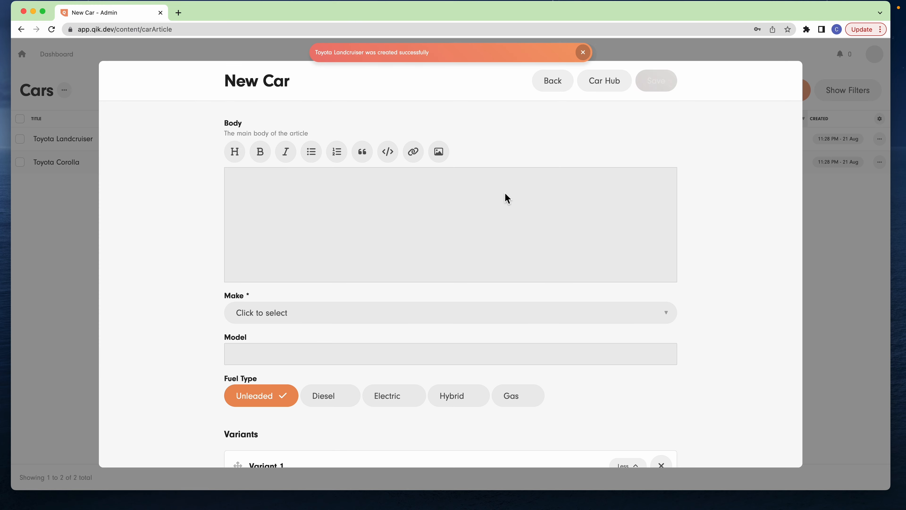
click(293, 311)
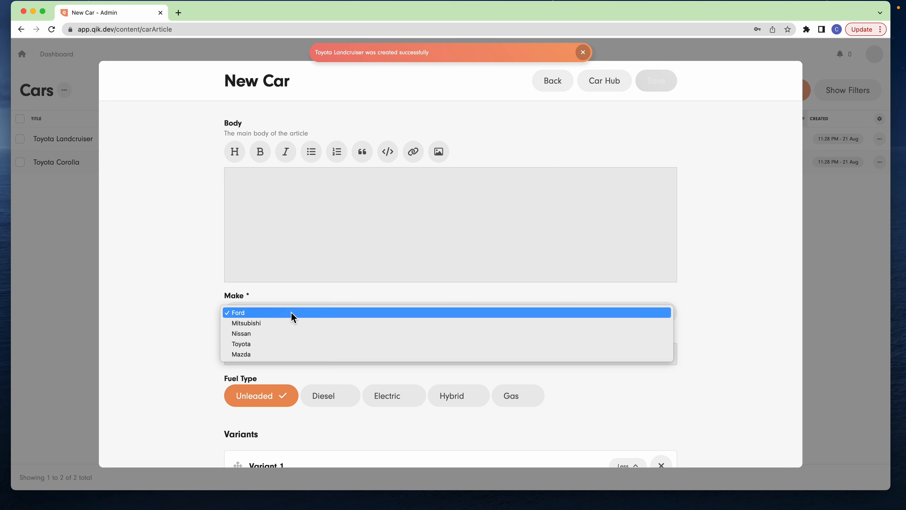
click(276, 354)
click(285, 359)
text(CX-5)
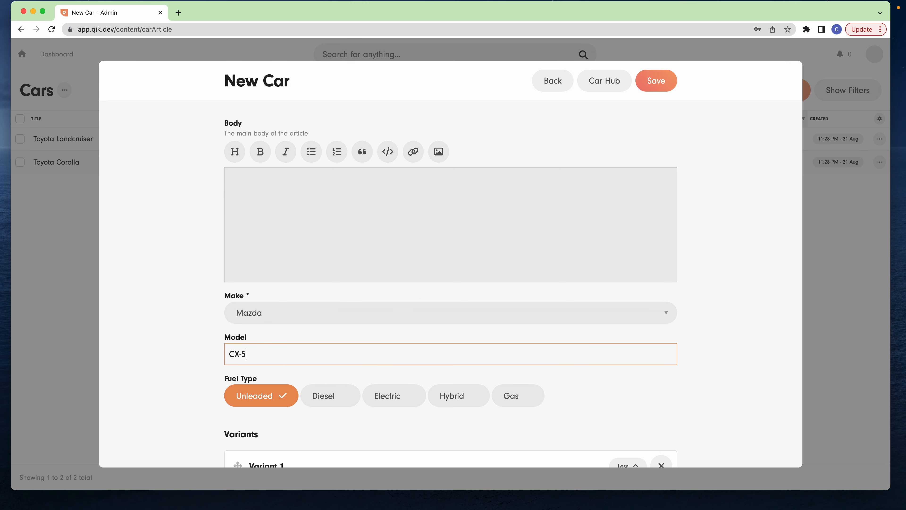
scroll(314, 389, down, 5)
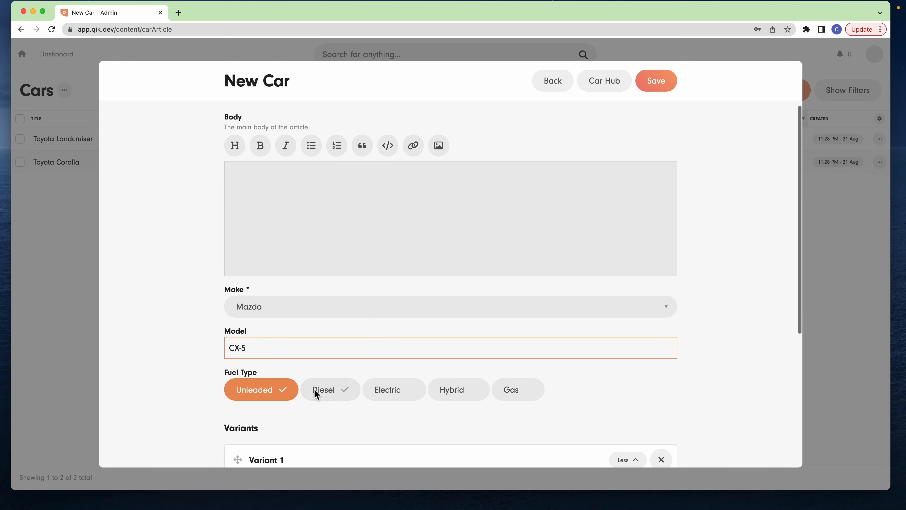
click(657, 80)
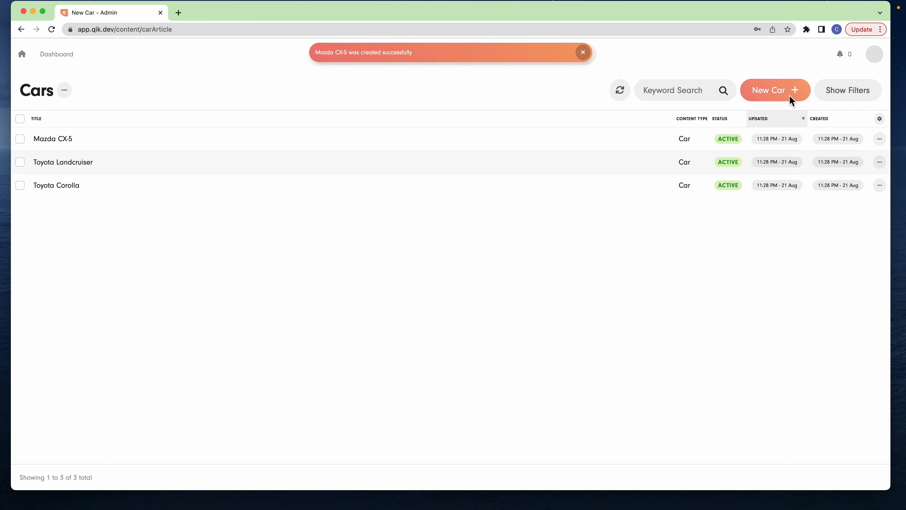
- Create and save a new car entry with make Mazda and model CX-7
click(790, 93)
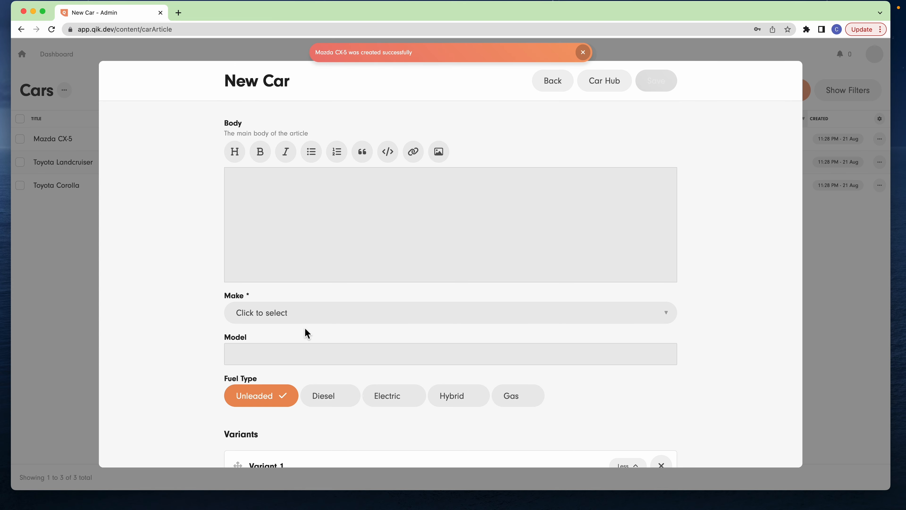
click(286, 313)
click(279, 353)
click(270, 358)
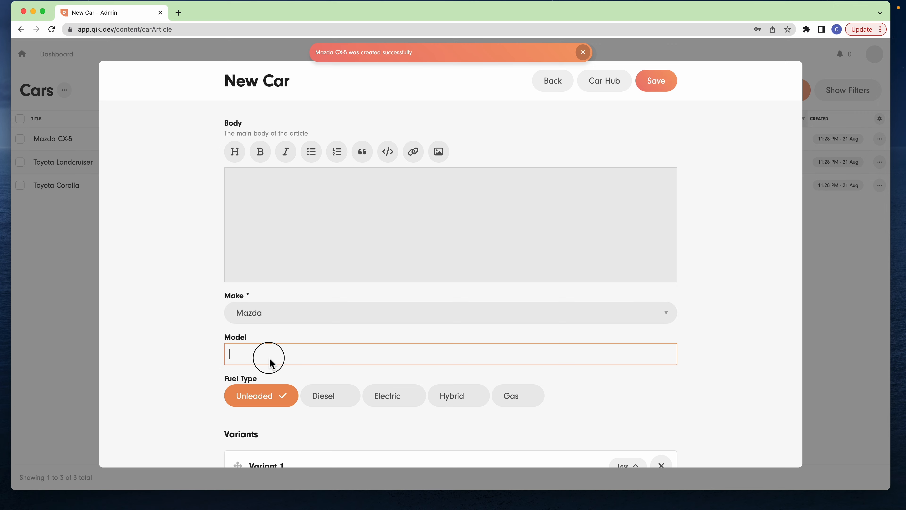
text(CX-7)
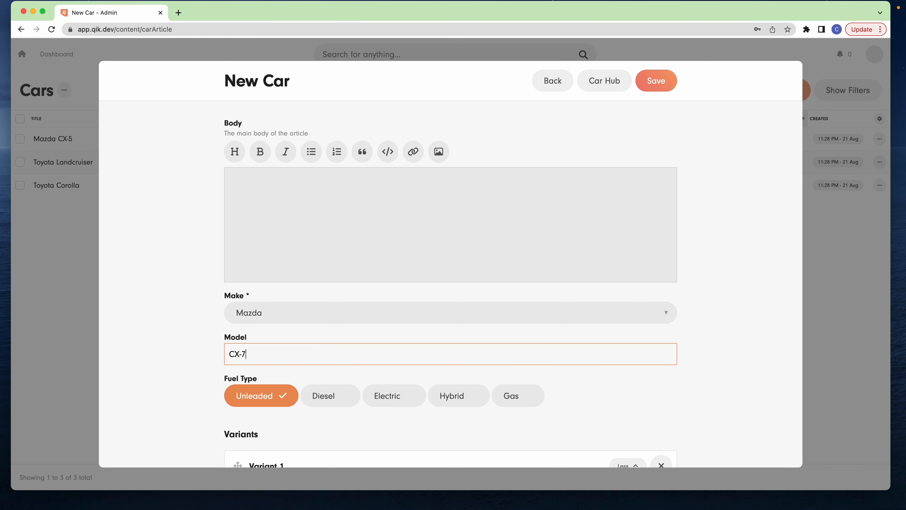
click(648, 80)
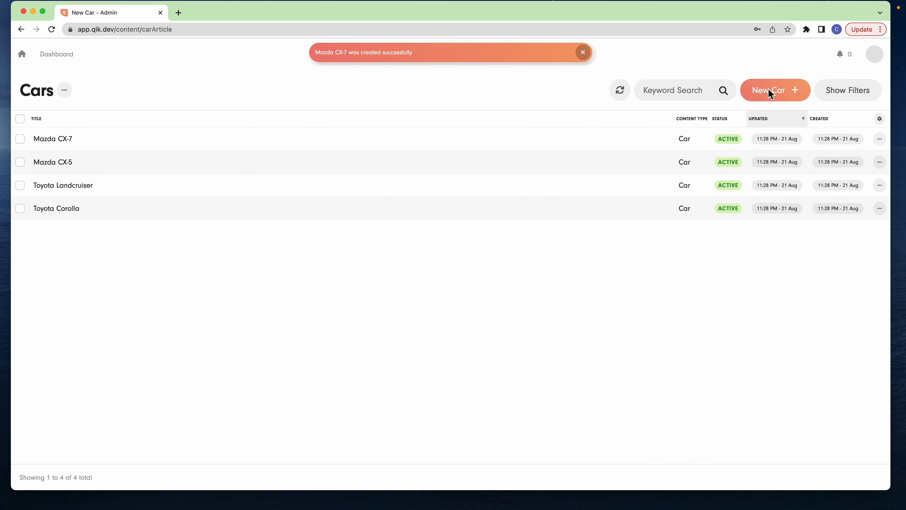
- Create and save a new car entry with make Mazda and model CX-9
click(768, 88)
click(314, 314)
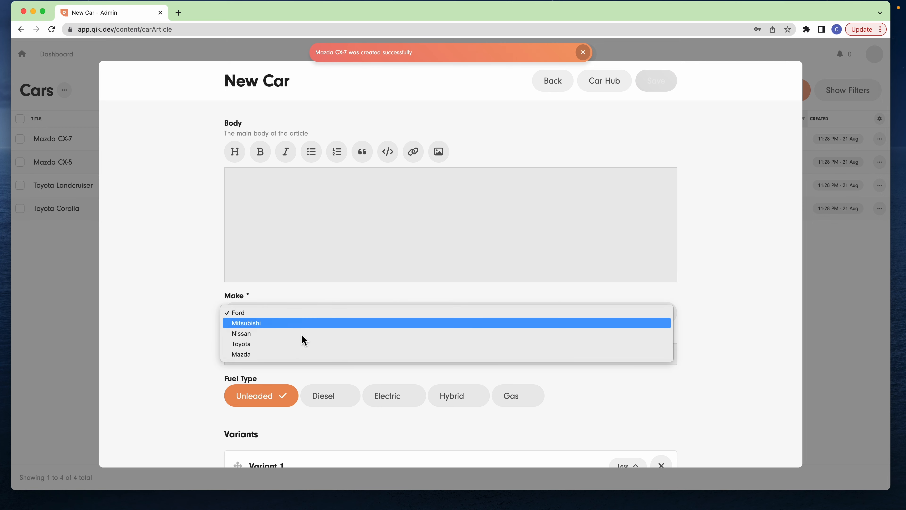
click(289, 354)
click(294, 352)
text(CX-9)
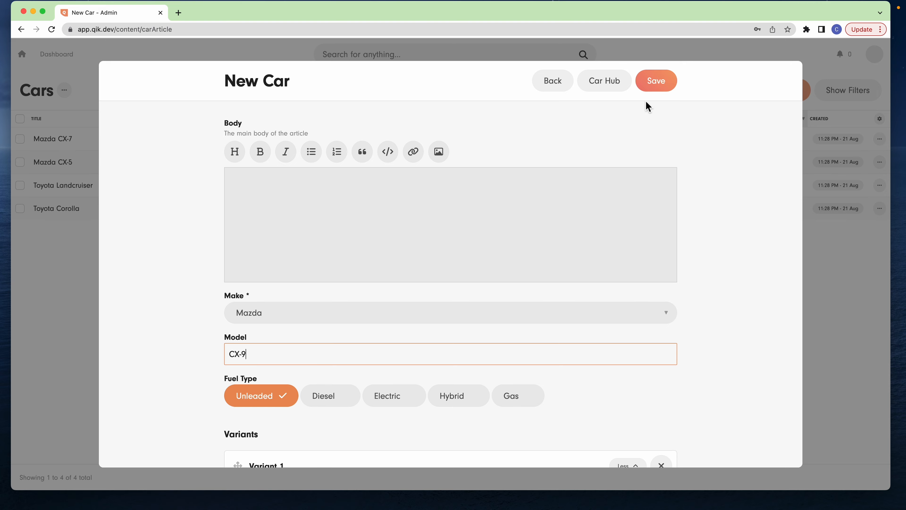
click(655, 82)
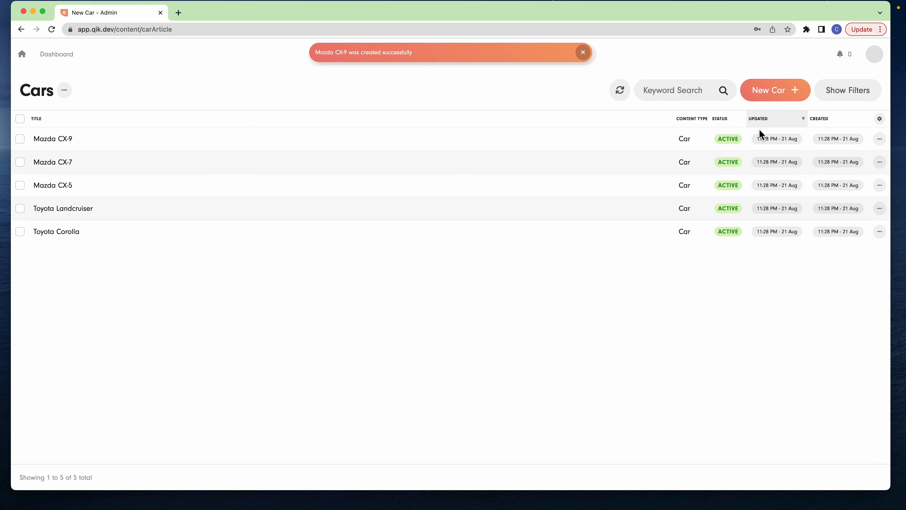
- Create and save a new car entry with make Mitsubishi, model Triton and fuel type Diesel
click(765, 91)
click(286, 313)
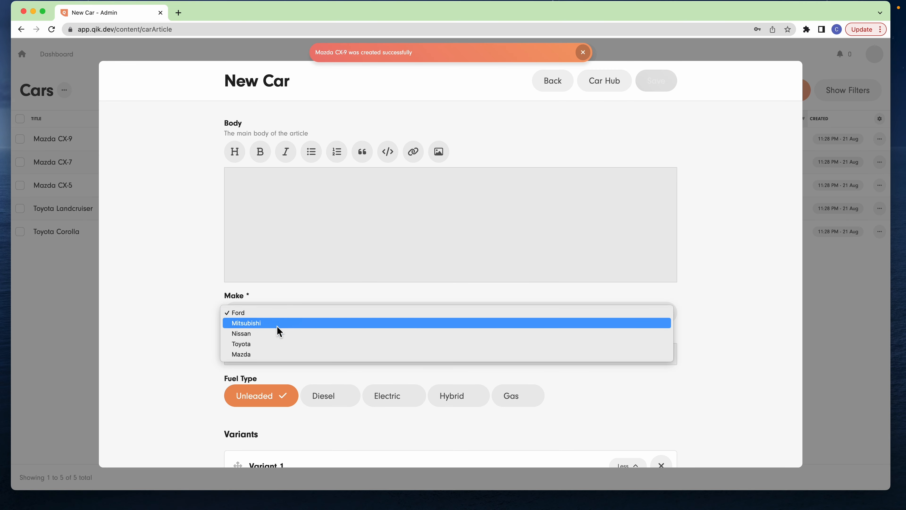
click(277, 323)
click(303, 355)
text(Triton)
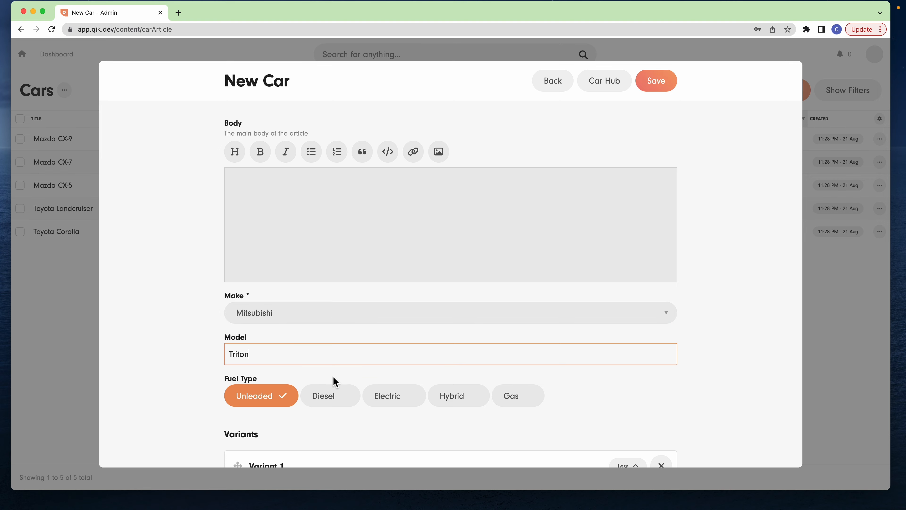
click(349, 393)
click(656, 80)
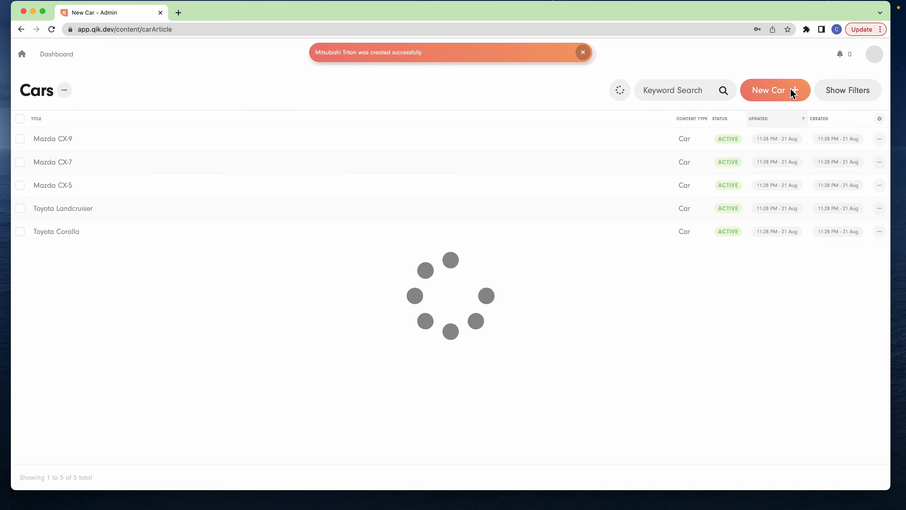
- Create and save a new car entry with make Nissan and model Pathfinder
click(791, 89)
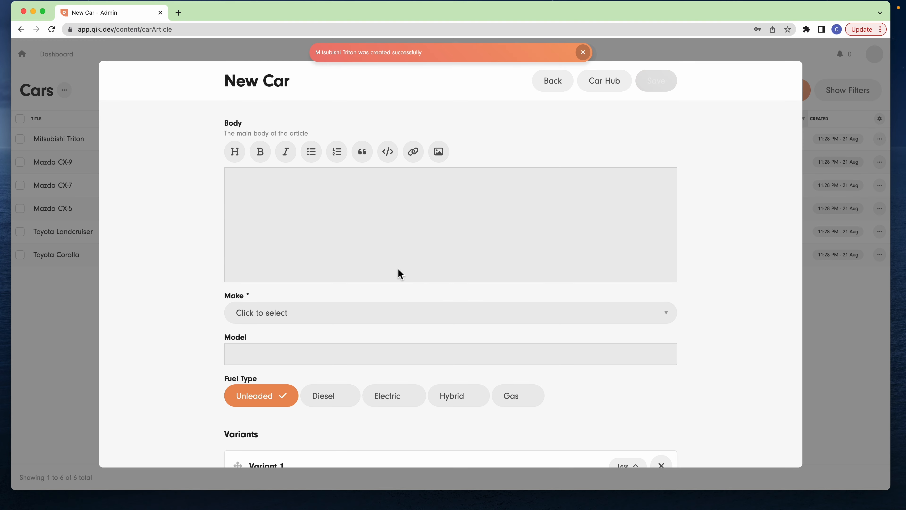
click(294, 313)
click(277, 335)
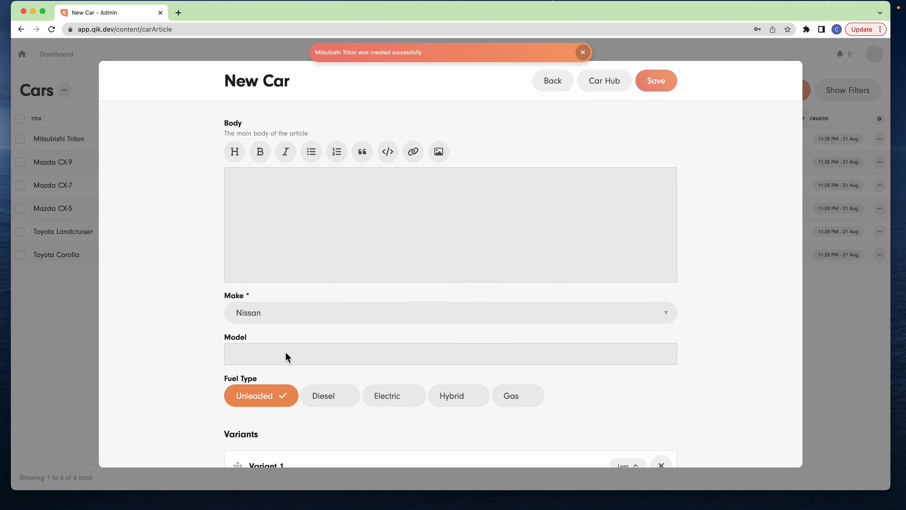
click(286, 351)
text(Pathfinder)
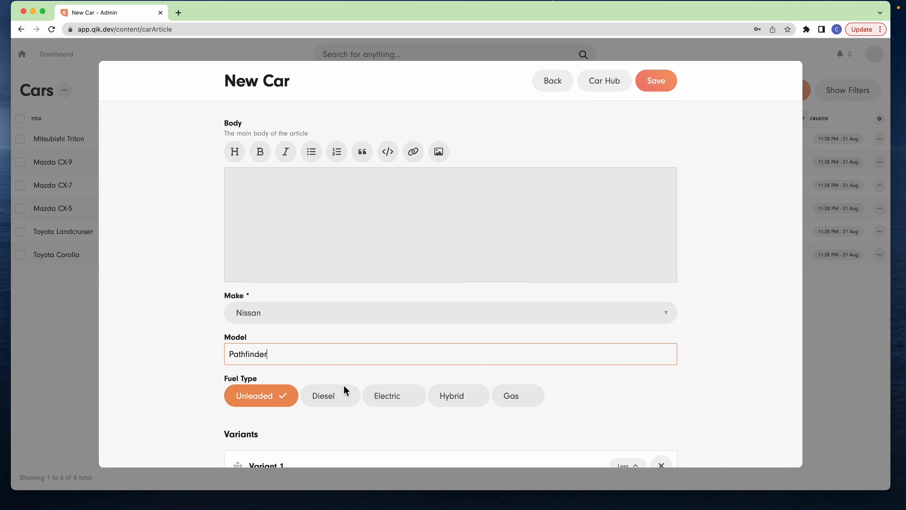
click(657, 81)
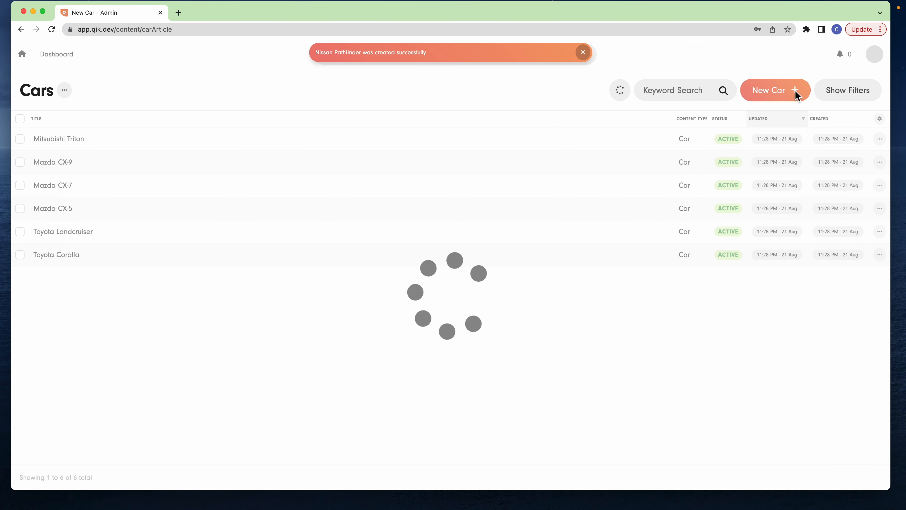
- Create and save a new car entry with make Nissan, model Leaf and fuel type Electric
click(795, 91)
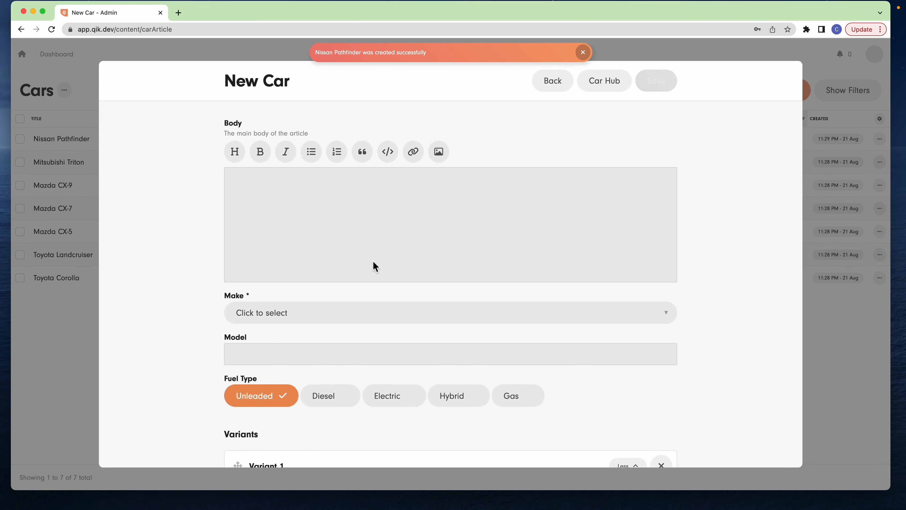
click(302, 316)
click(293, 333)
click(289, 358)
text(L)
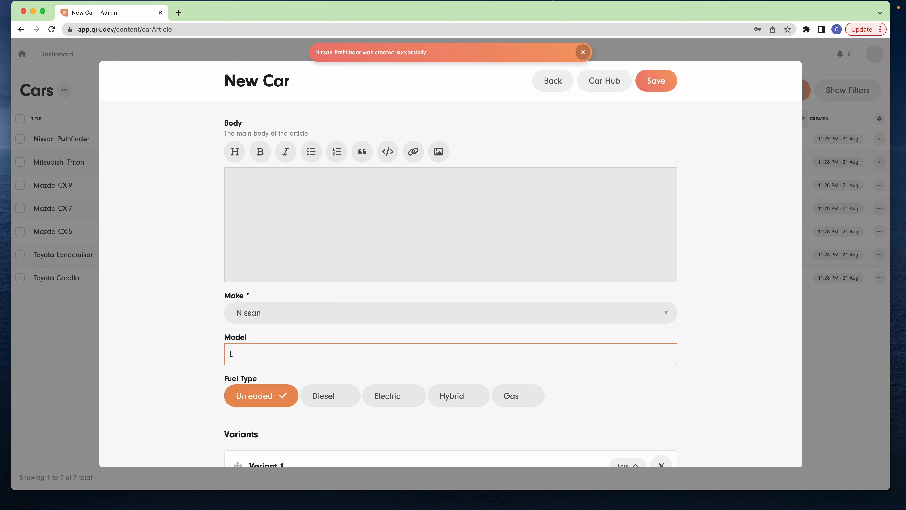
text(eaf)
click(392, 395)
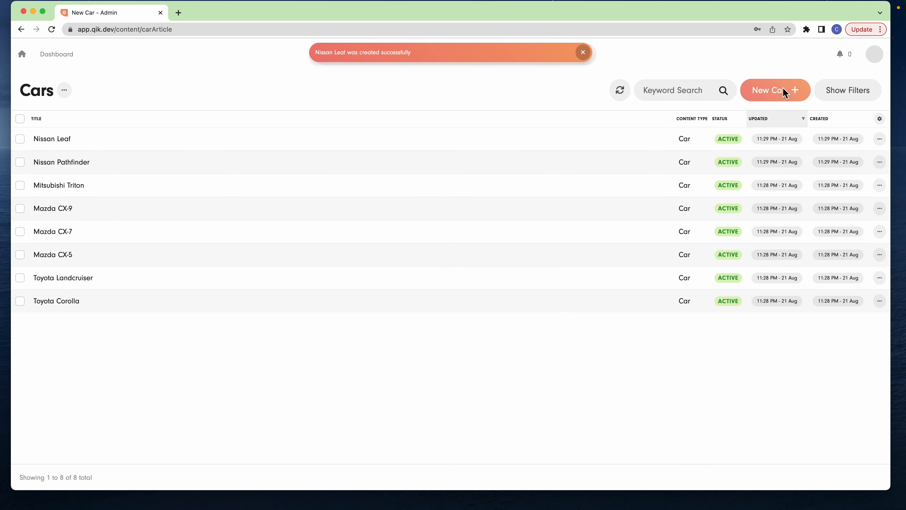
- Create and save a new car entry with make Ford, model Ranger and fuel type Diesel
click(783, 88)
click(368, 314)
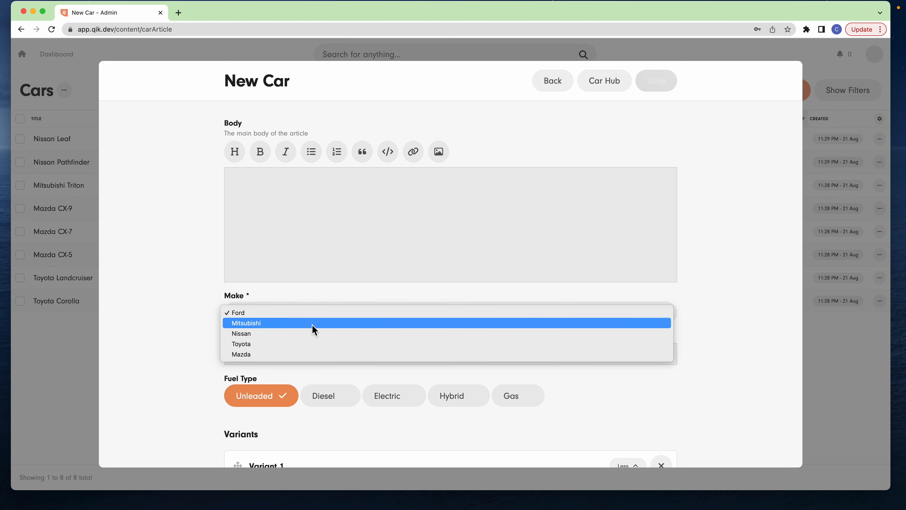
click(309, 315)
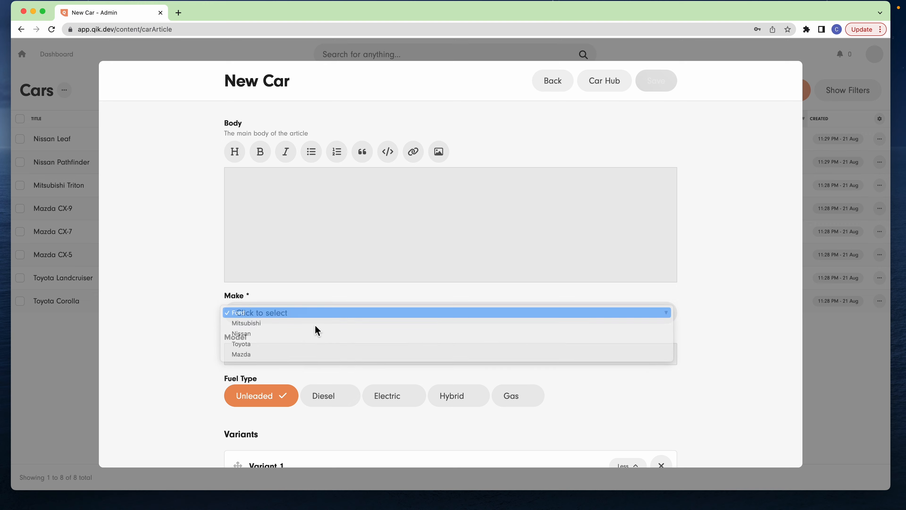
click(292, 354)
text(Ranger)
click(341, 400)
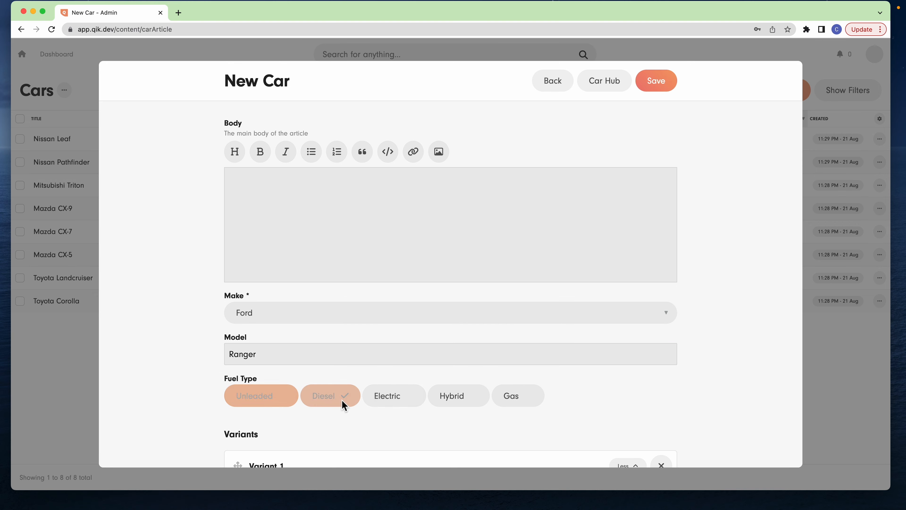
click(654, 81)
- Create and save a new car entry with make Ford and model F-150
click(775, 94)
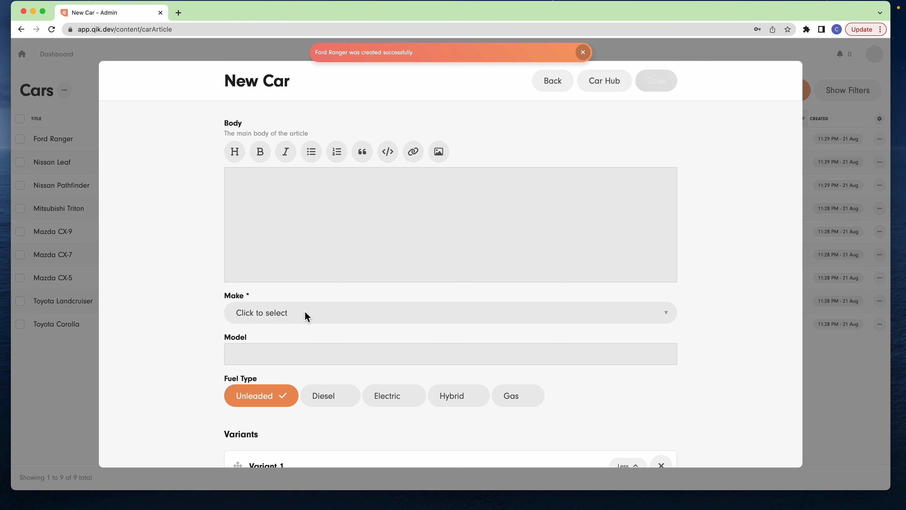
click(289, 316)
click(285, 315)
click(284, 354)
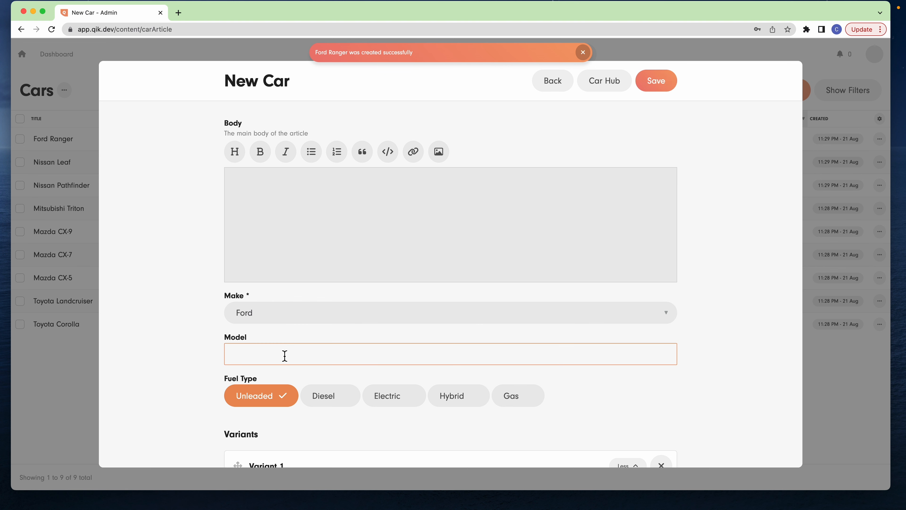
text(F-150)
click(652, 83)
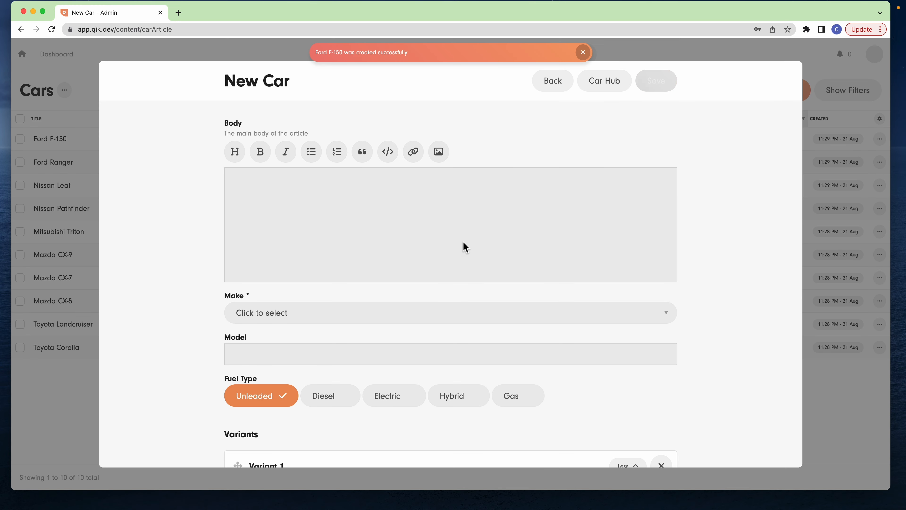
- Create and save a new car entry with make Ford, model F-150 Lightning and fuel type Electric
click(273, 317)
click(271, 315)
click(270, 350)
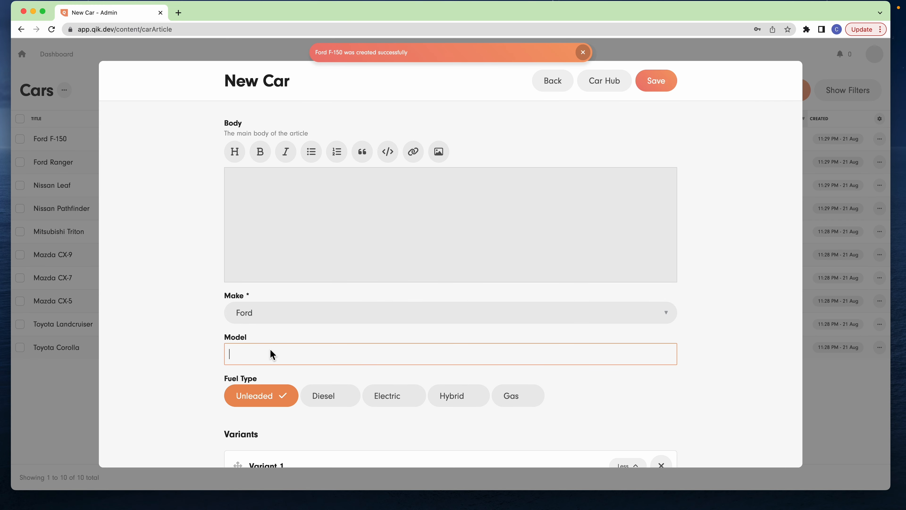
text(F-150 Lightning)
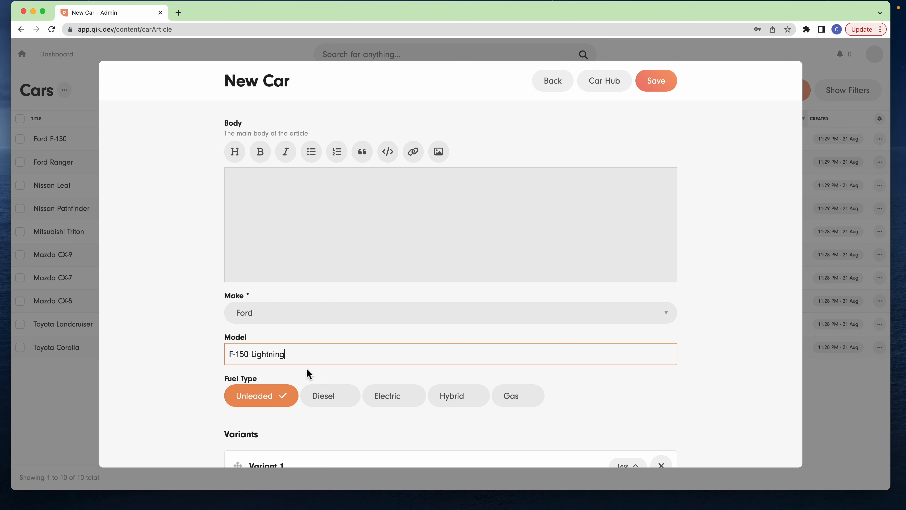
click(383, 396)
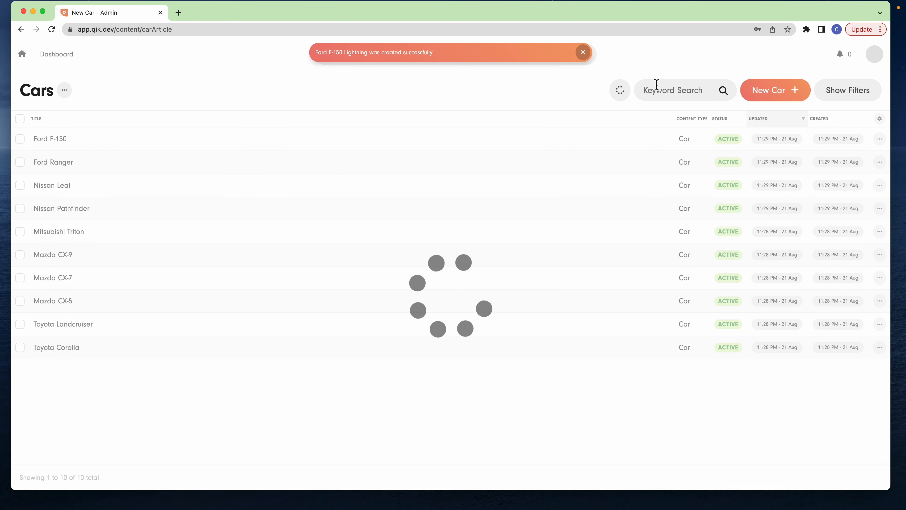